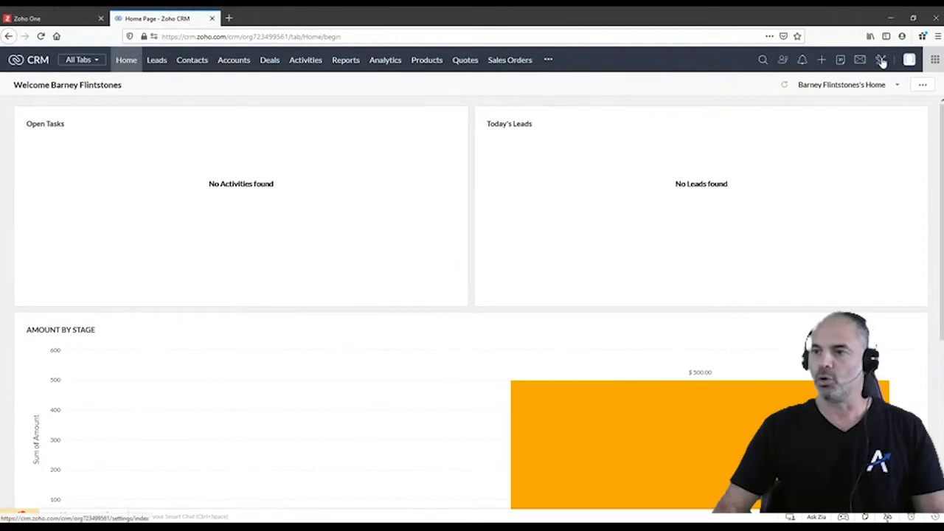
Open the Workflow Rules page under Automation in the CRM Setup
{"action": "left_click", "coordinate": [881, 60]}
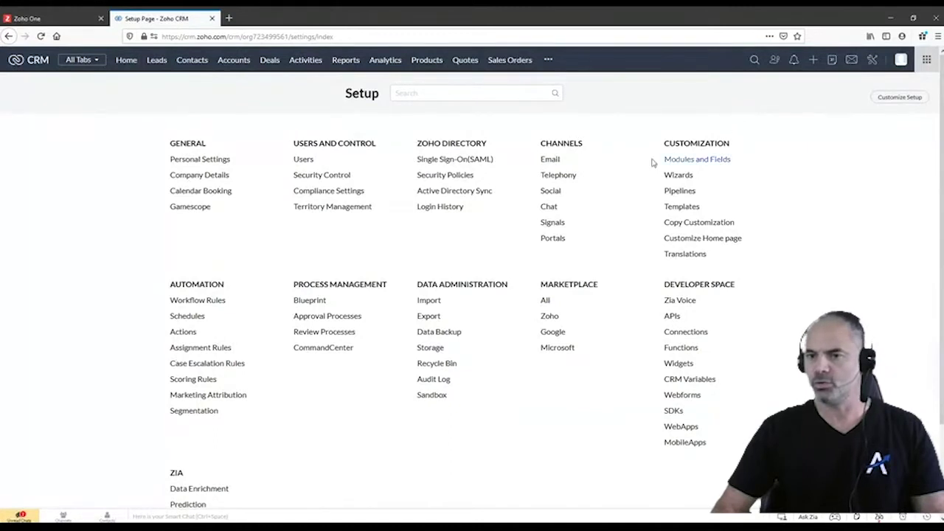
{"action": "left_click", "coordinate": [199, 302]}
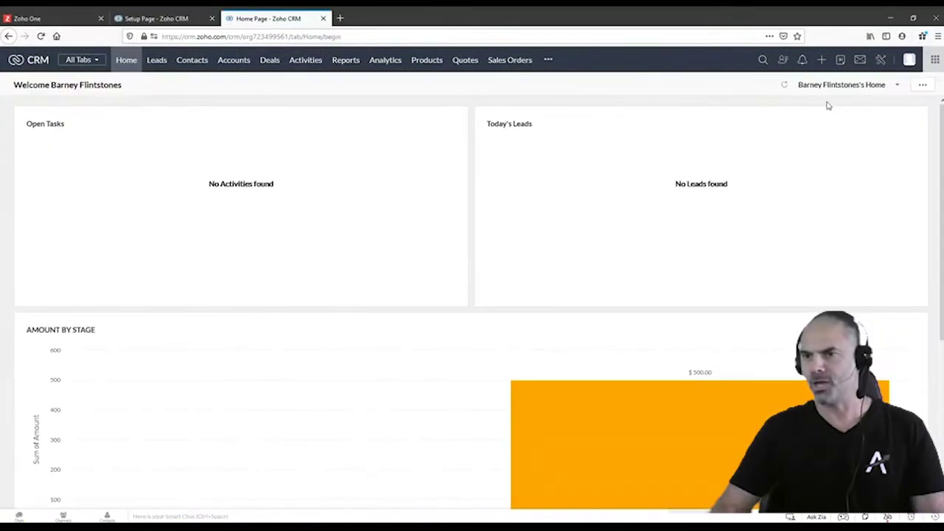
Open the only lead's record from the Leads list and dismiss the detail-view upgrade notice
{"action": "left_click", "coordinate": [155, 60]}
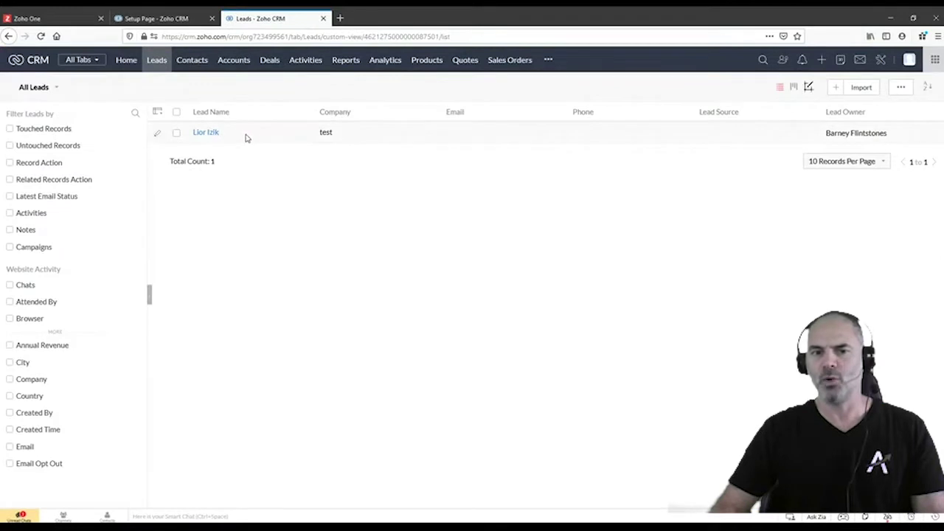
{"action": "left_click", "coordinate": [245, 138]}
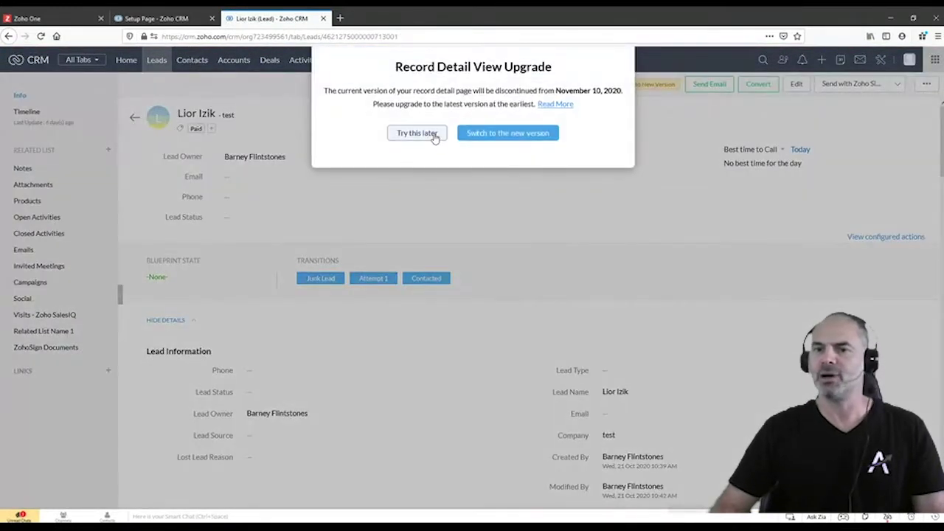
{"action": "left_click", "coordinate": [417, 134]}
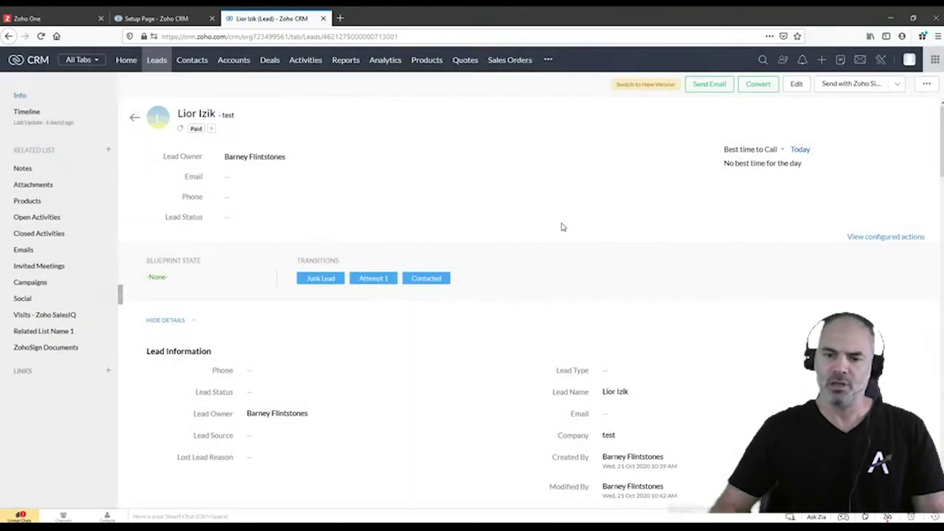
{"action": "scroll", "coordinate": [583, 244], "scroll_direction": "down", "scroll_amount": 2}
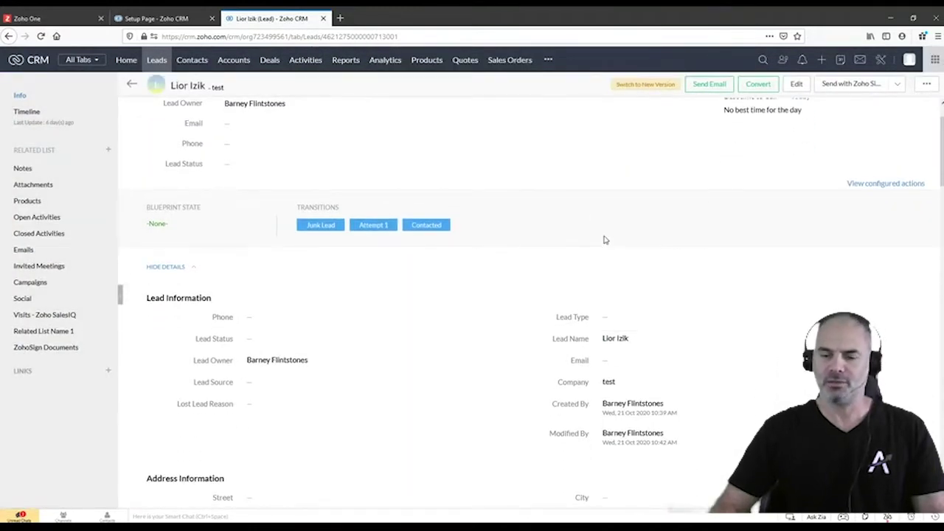
{"action": "scroll", "coordinate": [544, 244], "scroll_direction": "up", "scroll_amount": 2}
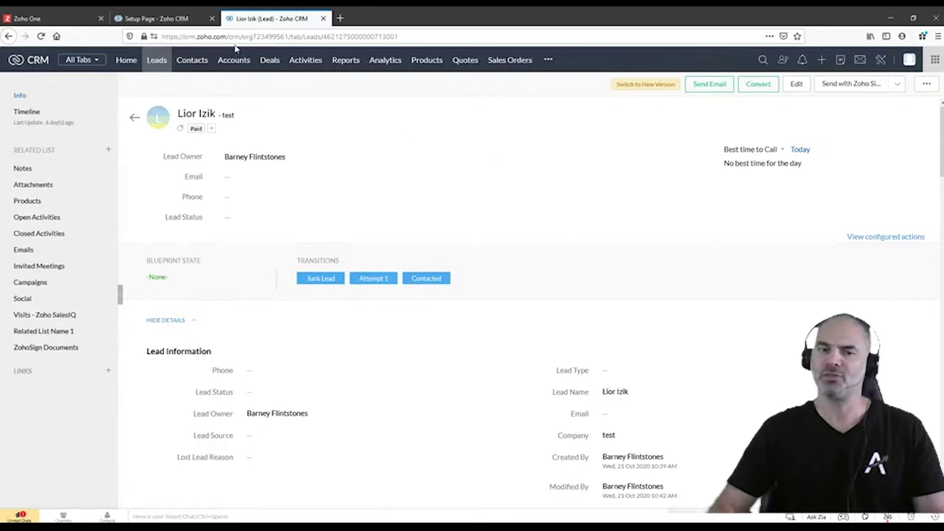
Create a new Leads workflow rule named 'Alert the lead owner on a new lead'
{"action": "left_click", "coordinate": [180, 24]}
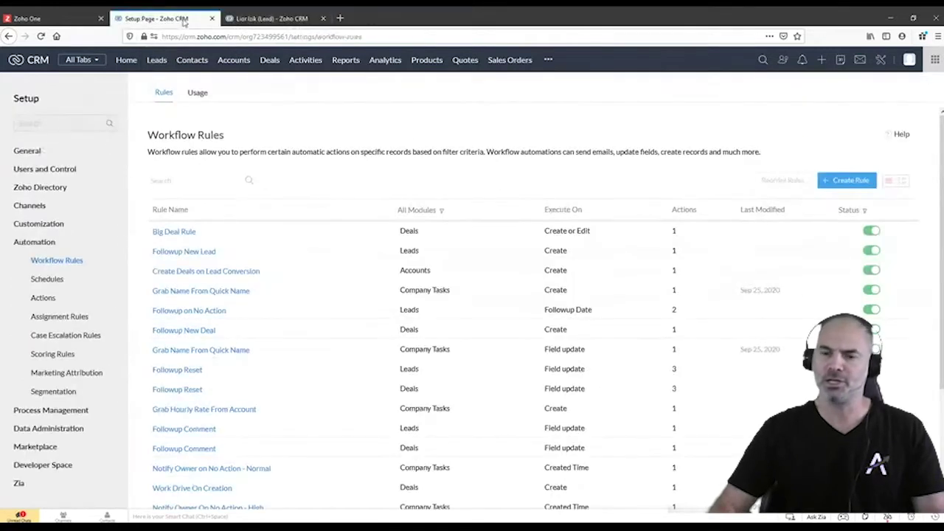
{"action": "left_click", "coordinate": [851, 181]}
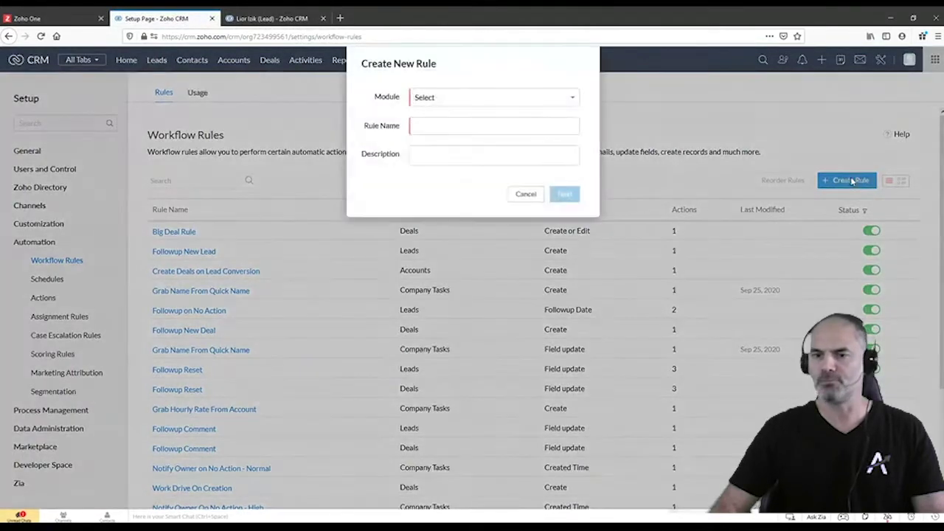
{"action": "left_click", "coordinate": [453, 100]}
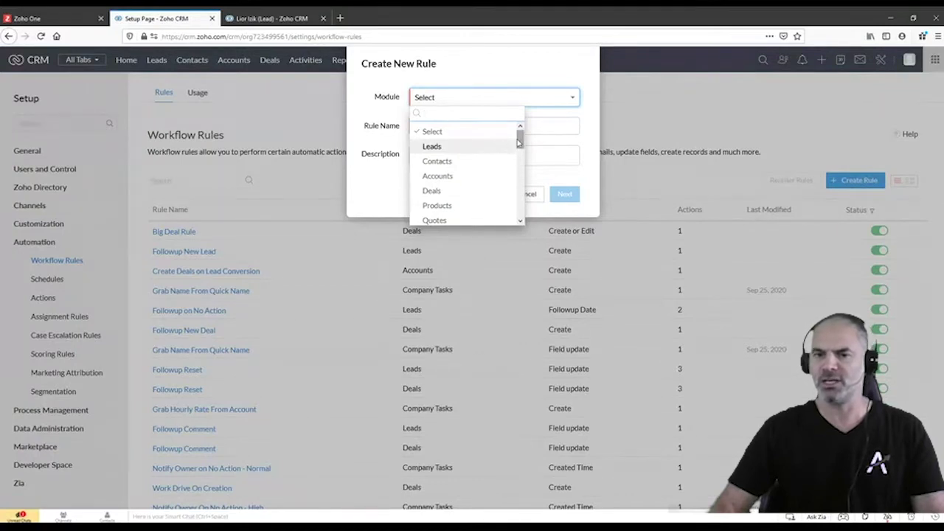
{"action": "left_click_drag", "start_coordinate": [521, 144], "coordinate": [525, 164]}
{"action": "scroll", "coordinate": [487, 155], "scroll_direction": "up", "scroll_amount": 3}
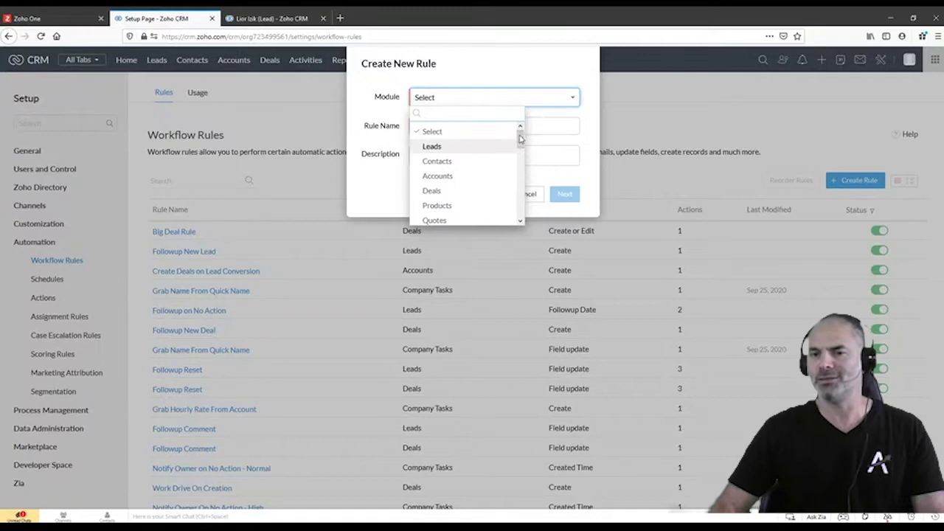
{"action": "left_click", "coordinate": [436, 147]}
{"action": "left_click", "coordinate": [444, 129]}
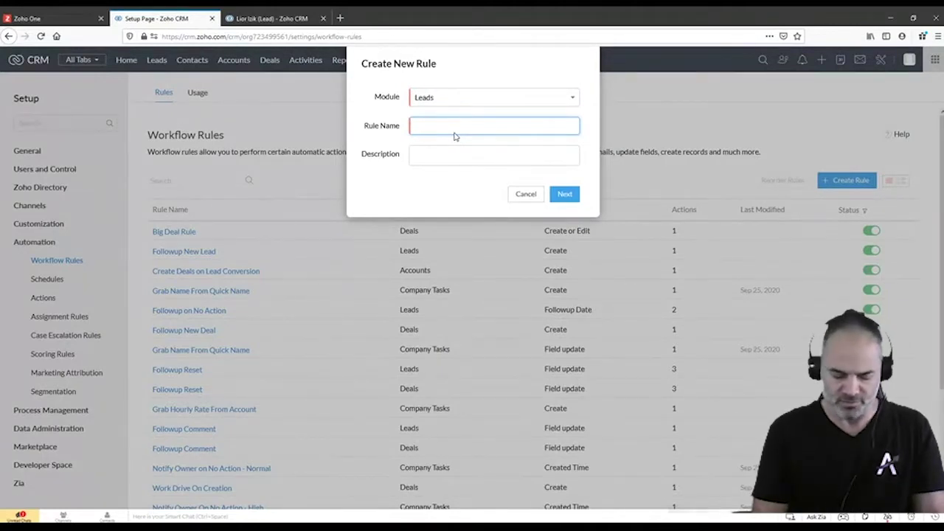
{"action": "type", "text": "Aler"}
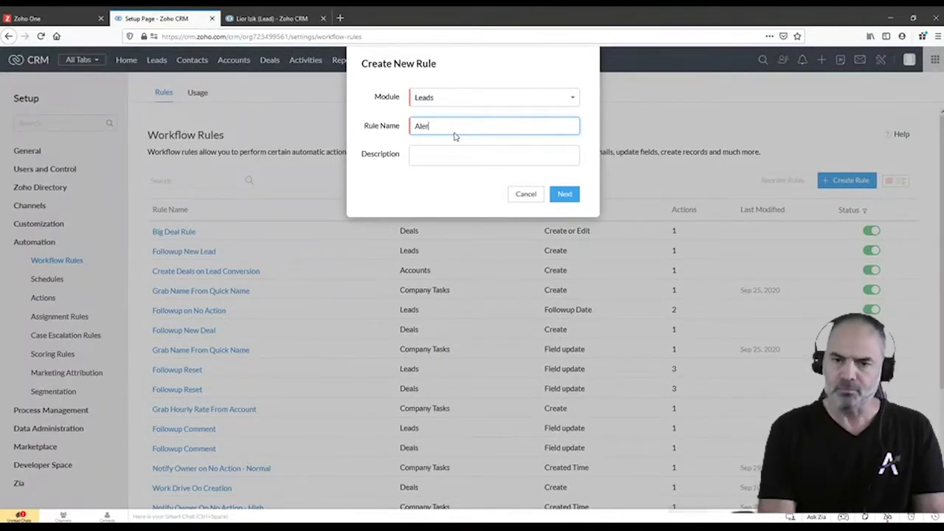
{"action": "type", "text": "t the lead owner"}
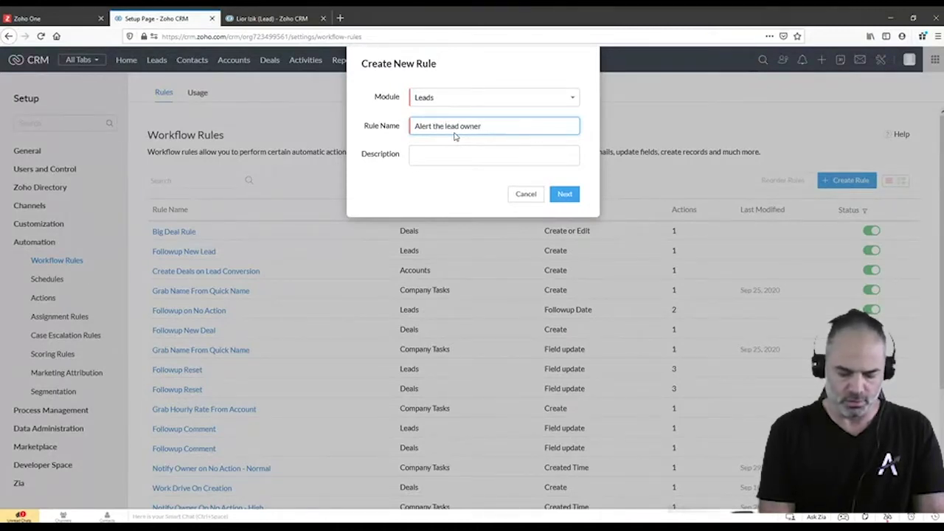
{"action": "type", "text": " on a new"}
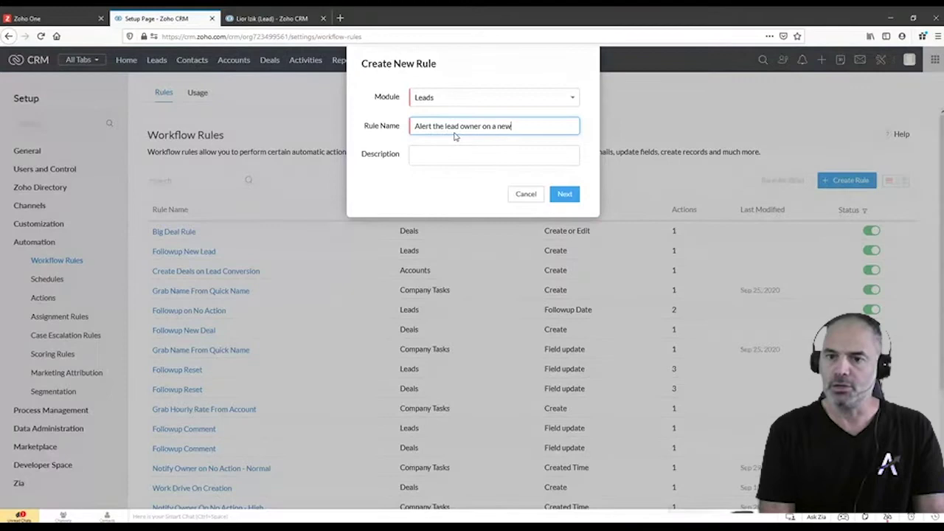
{"action": "type", "text": " lead"}
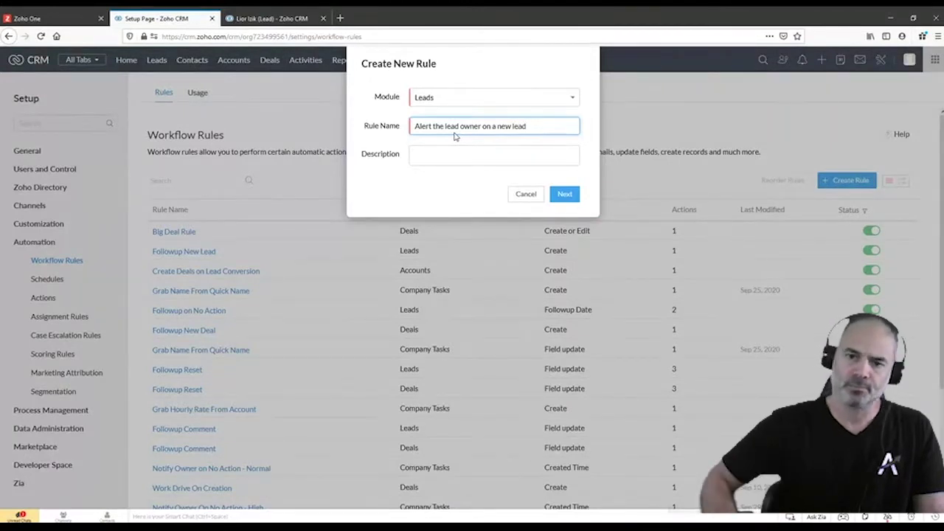
In the rule editor, trigger the rule on a record action (Create), then return to the lead
{"action": "left_click", "coordinate": [558, 194]}
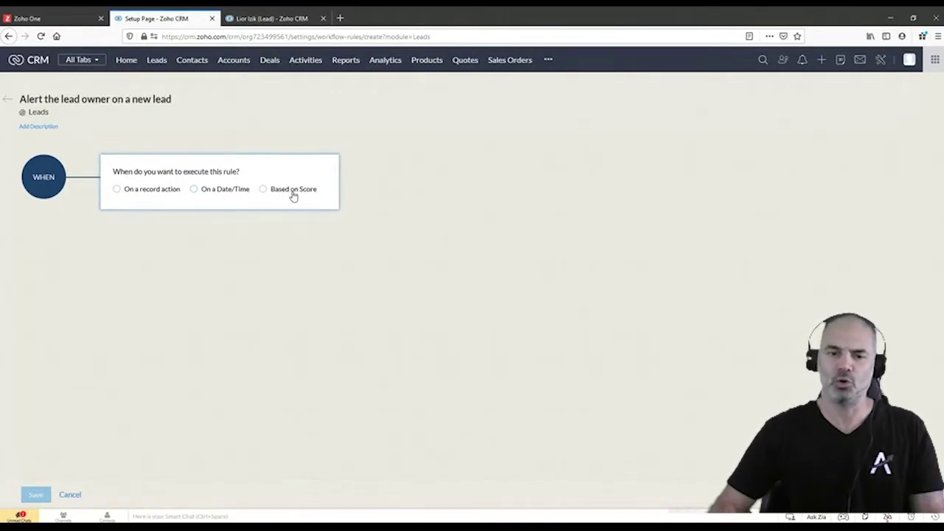
{"action": "left_click", "coordinate": [152, 191]}
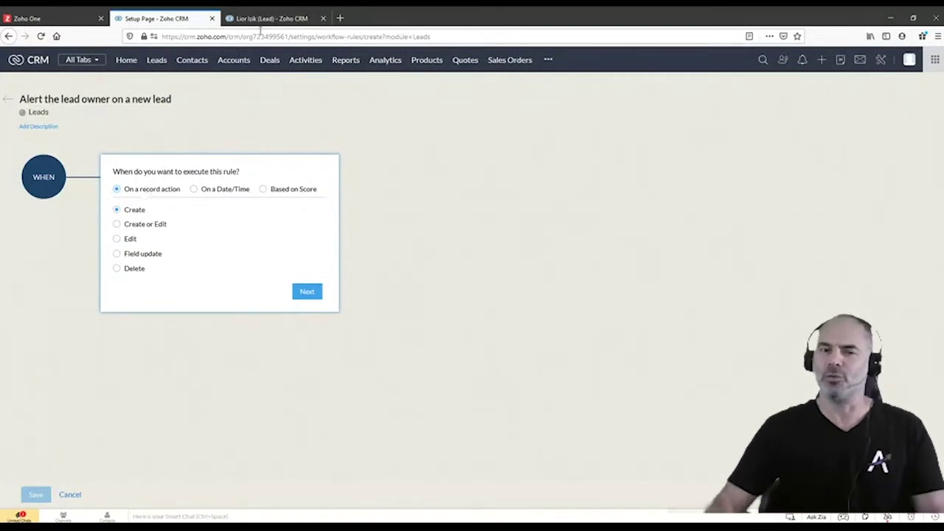
{"action": "left_click", "coordinate": [259, 21]}
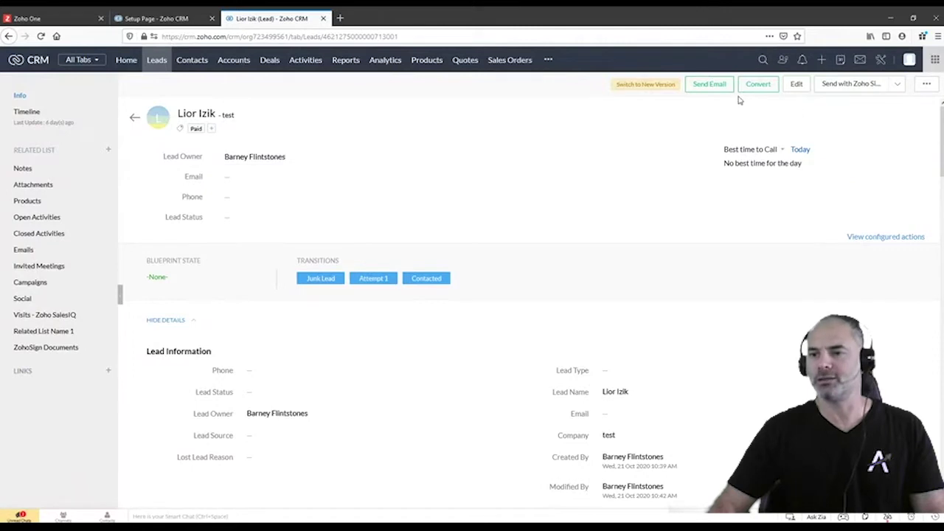
Create and save a test lead with a first name, last name and company 'abr'
{"action": "left_click", "coordinate": [823, 61]}
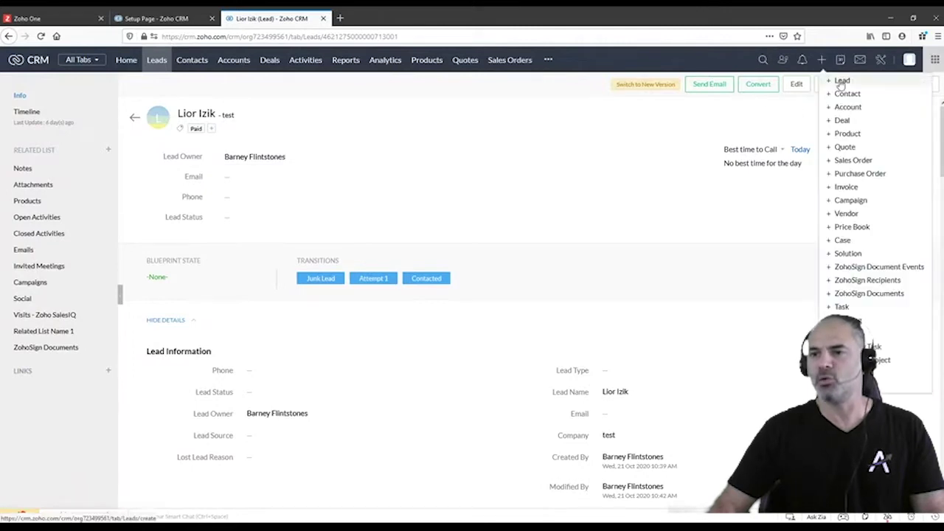
{"action": "left_click", "coordinate": [839, 82]}
{"action": "left_click", "coordinate": [217, 252]}
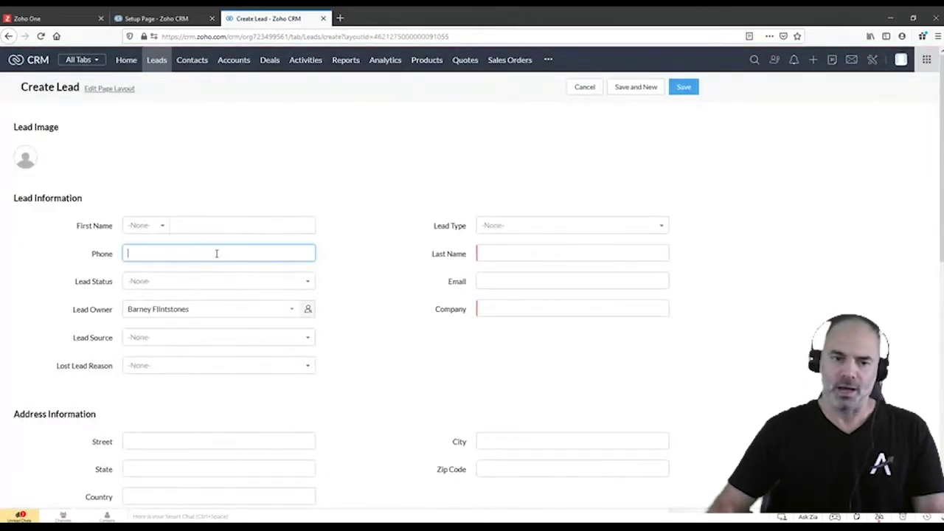
{"action": "left_click", "coordinate": [209, 225]}
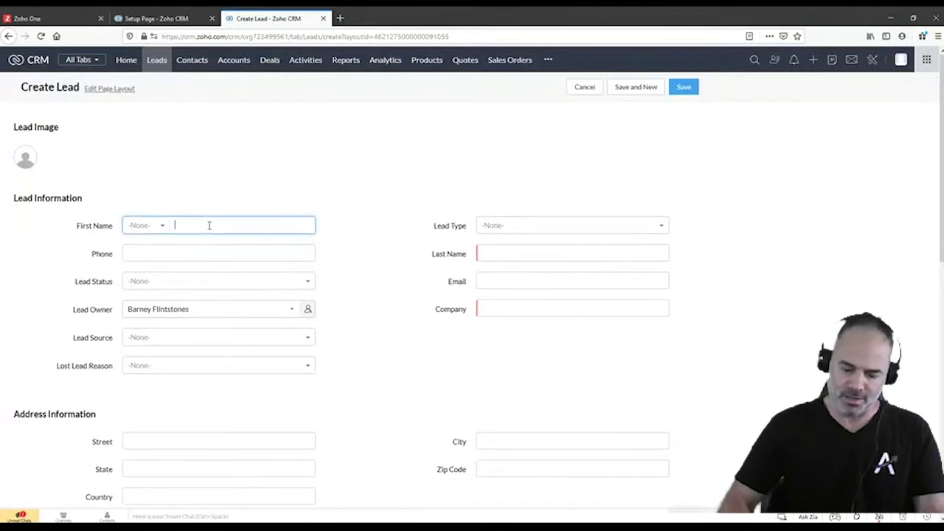
{"action": "type", "text": "Jo"}
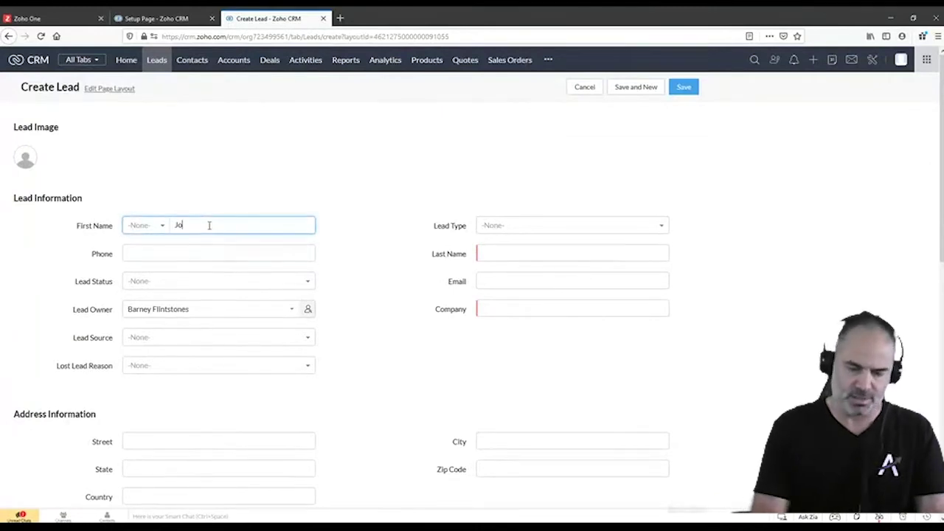
{"action": "type", "text": "e"}
{"action": "key", "text": "Tab"}
{"action": "left_click", "coordinate": [488, 252]}
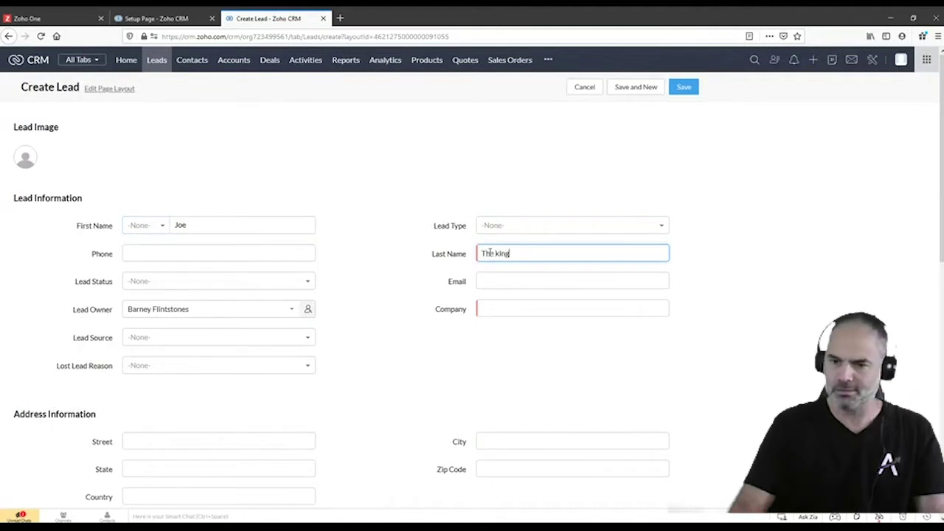
{"action": "left_click", "coordinate": [522, 309]}
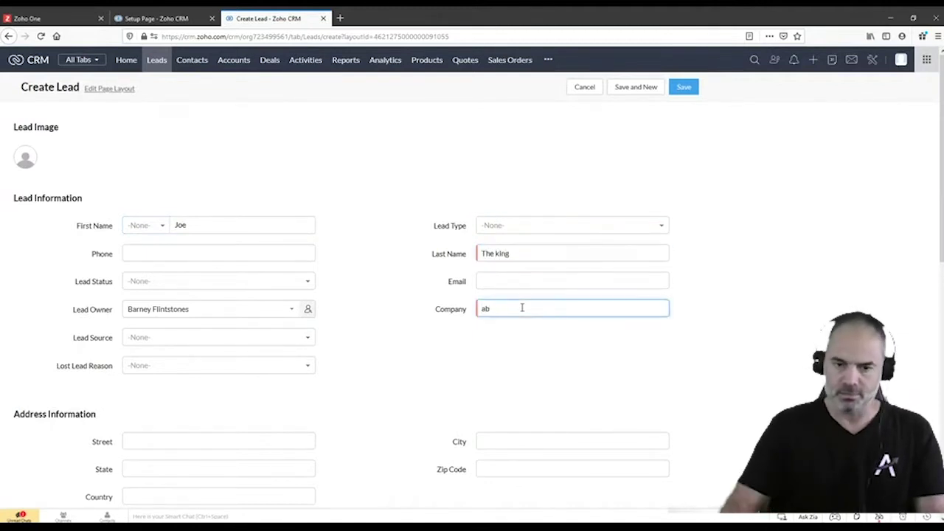
{"action": "left_click", "coordinate": [685, 87]}
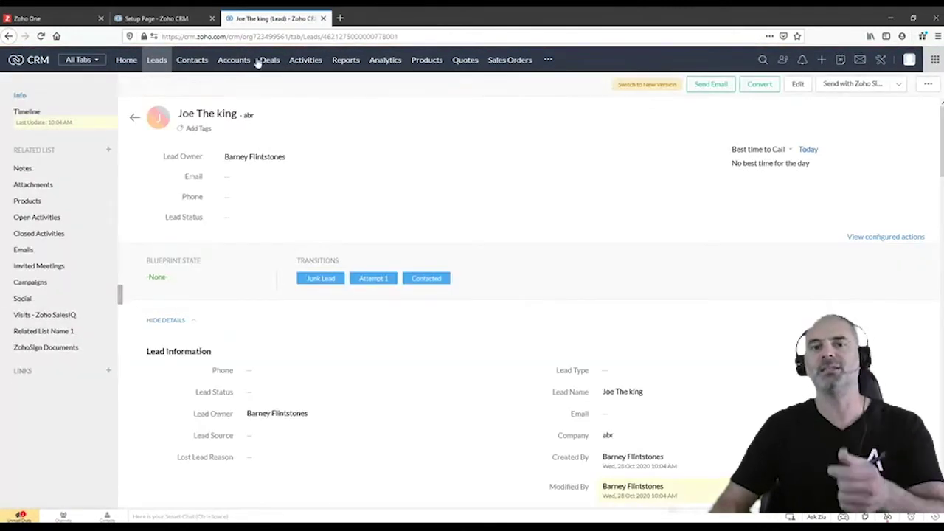
Set the rule to trigger on Create or Edit and save the test lead's Lead Type as Sales
{"action": "left_click", "coordinate": [166, 19]}
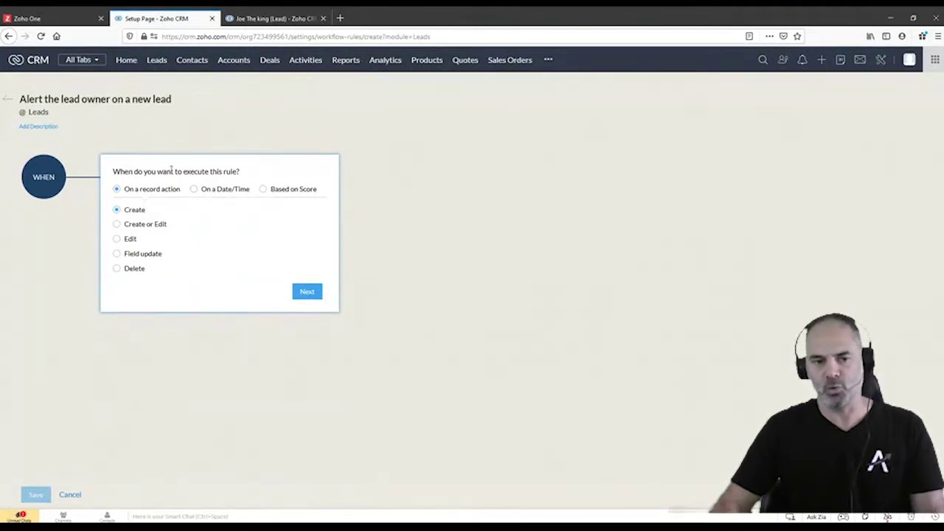
{"action": "left_click", "coordinate": [146, 225]}
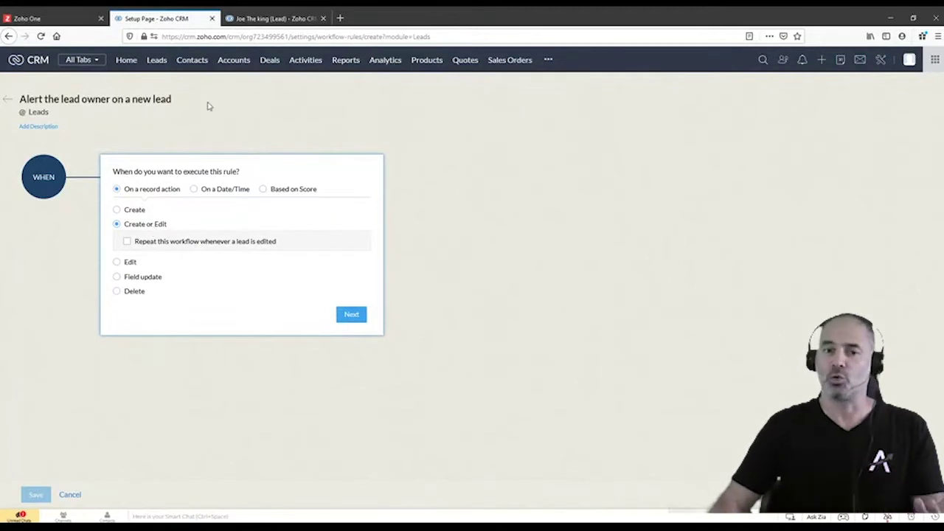
{"action": "left_click", "coordinate": [272, 18]}
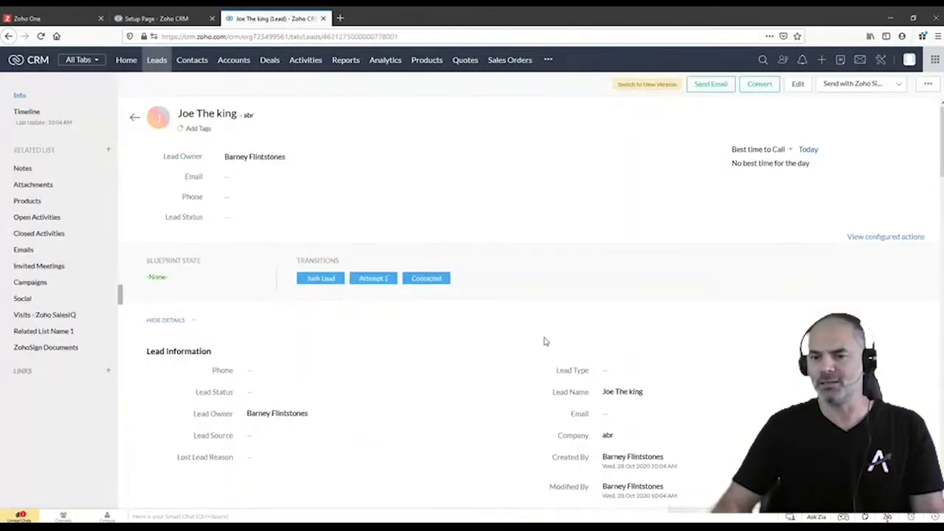
{"action": "scroll", "coordinate": [634, 364], "scroll_direction": "down", "scroll_amount": 1}
{"action": "left_click", "coordinate": [632, 319]}
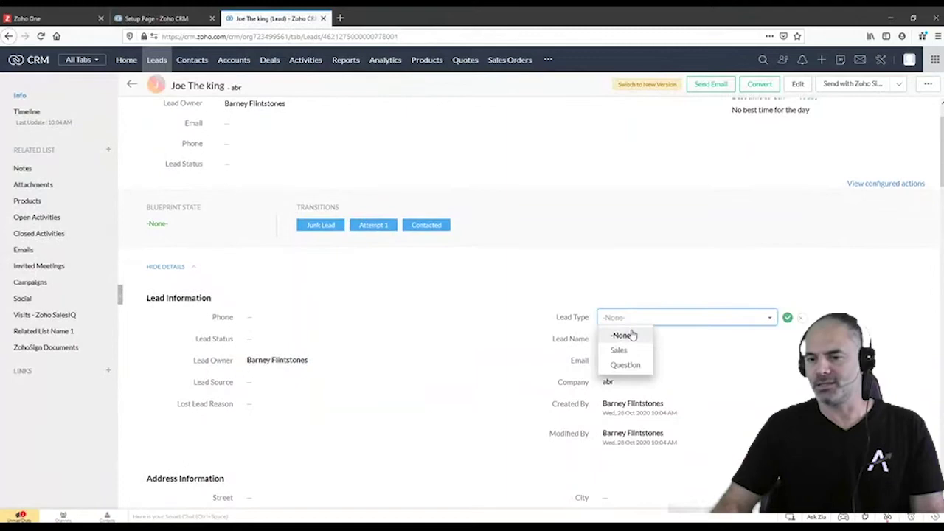
{"action": "left_click", "coordinate": [637, 347]}
{"action": "left_click", "coordinate": [787, 317]}
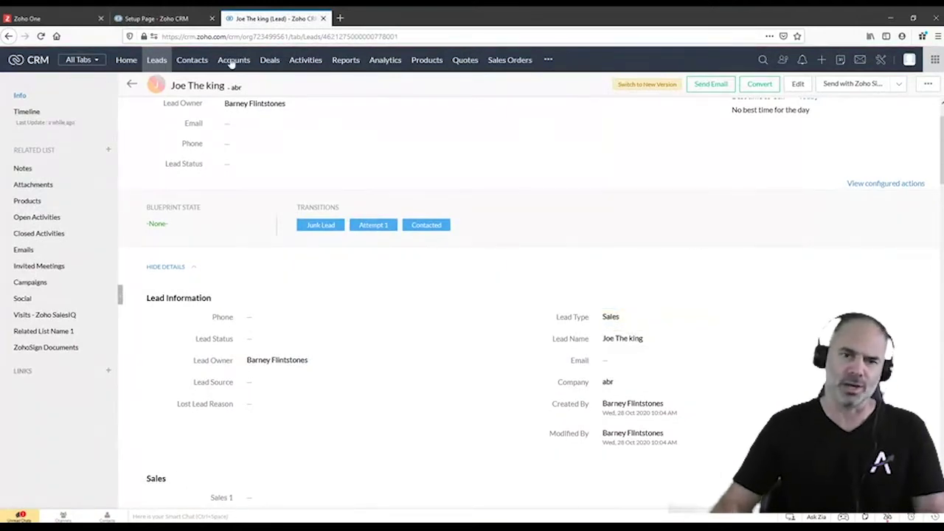
{"action": "left_click", "coordinate": [169, 18]}
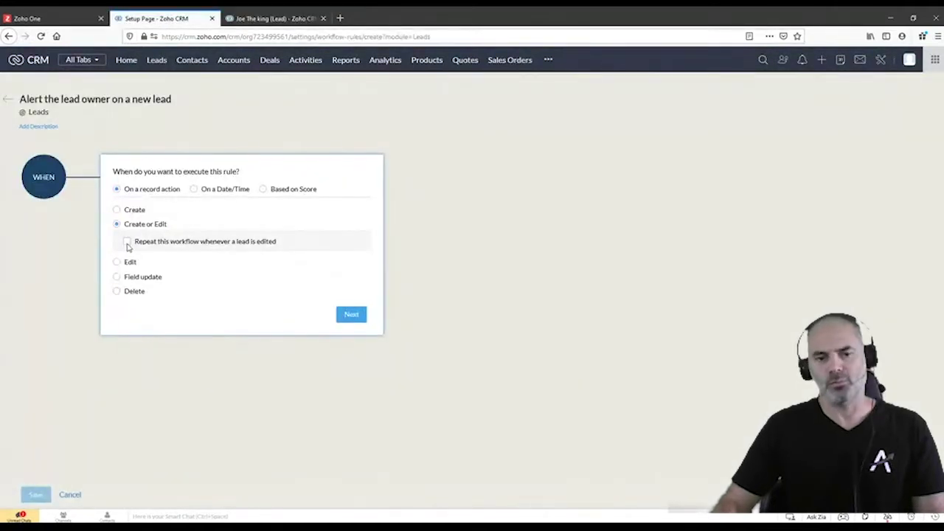
Make the rule repeat on every lead edit and trigger on Edit, then Field update
{"action": "left_click_drag", "start_coordinate": [288, 244], "coordinate": [142, 243]}
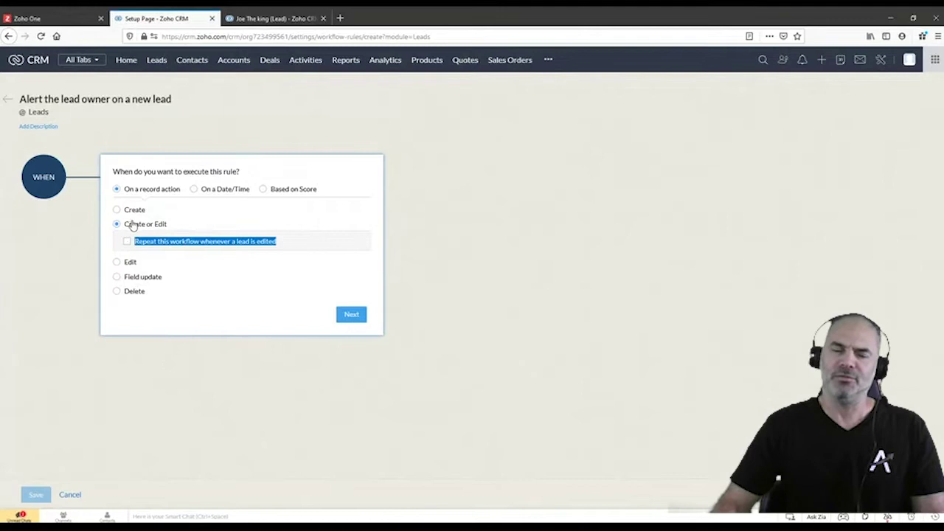
{"action": "left_click", "coordinate": [127, 242]}
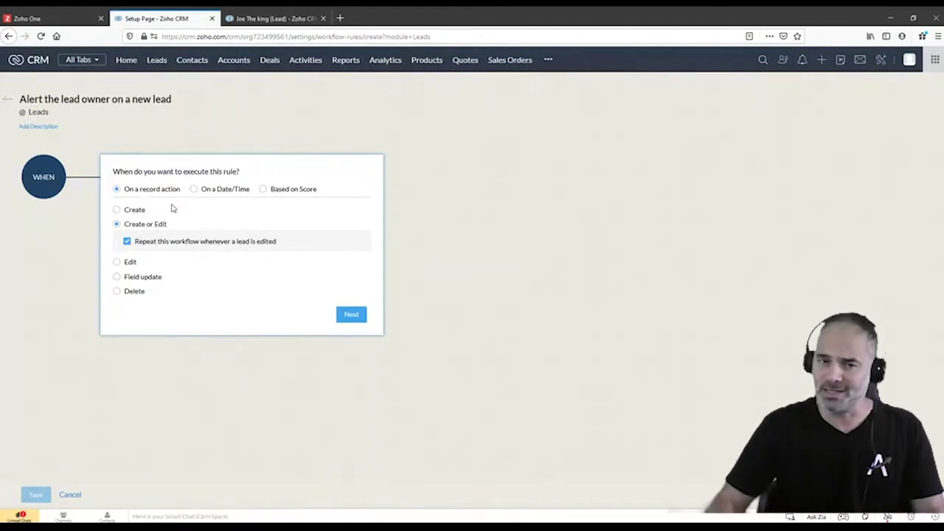
{"action": "left_click", "coordinate": [117, 262]}
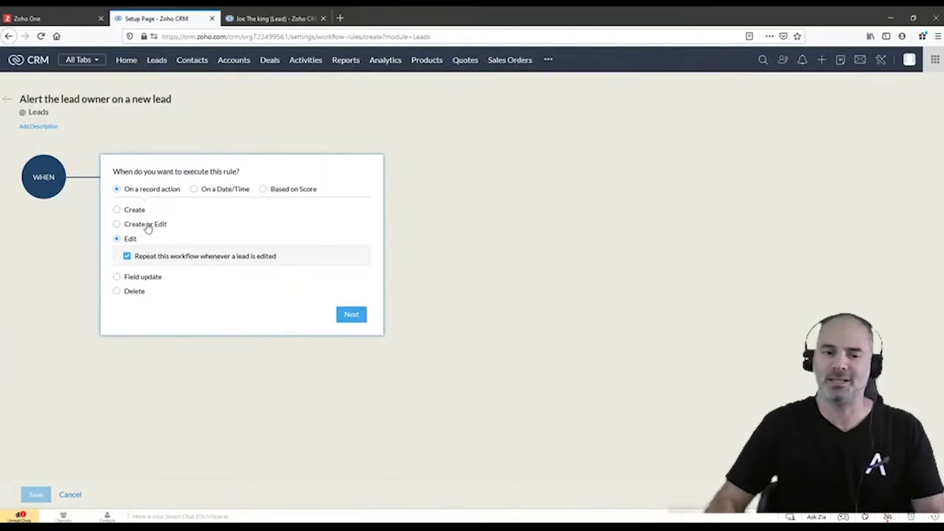
{"action": "left_click", "coordinate": [142, 276]}
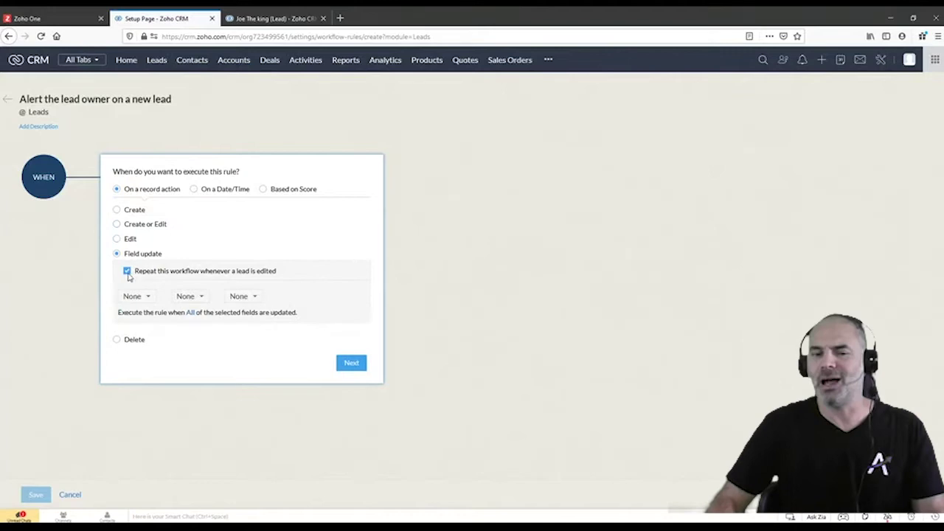
{"action": "left_click", "coordinate": [264, 20]}
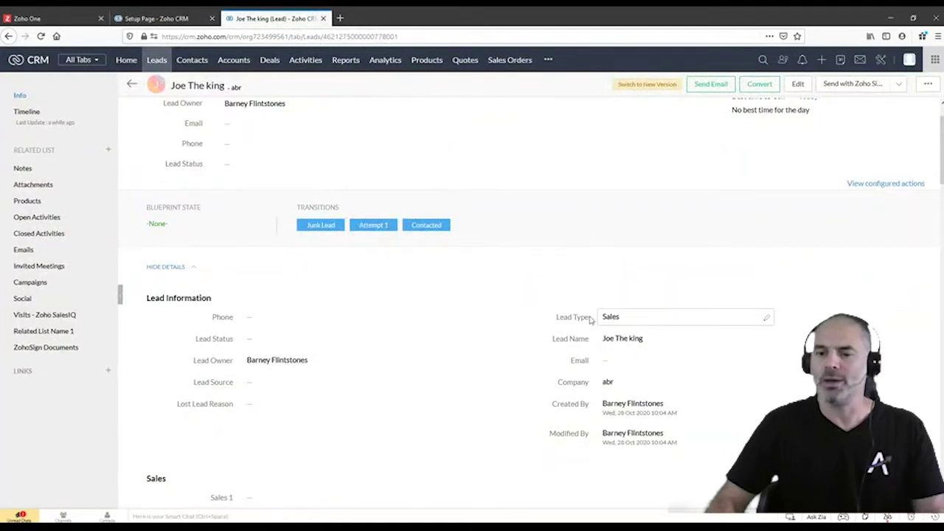
Check the available Lead Type values on the test lead's record
{"action": "left_click_drag", "start_coordinate": [549, 319], "coordinate": [592, 320]}
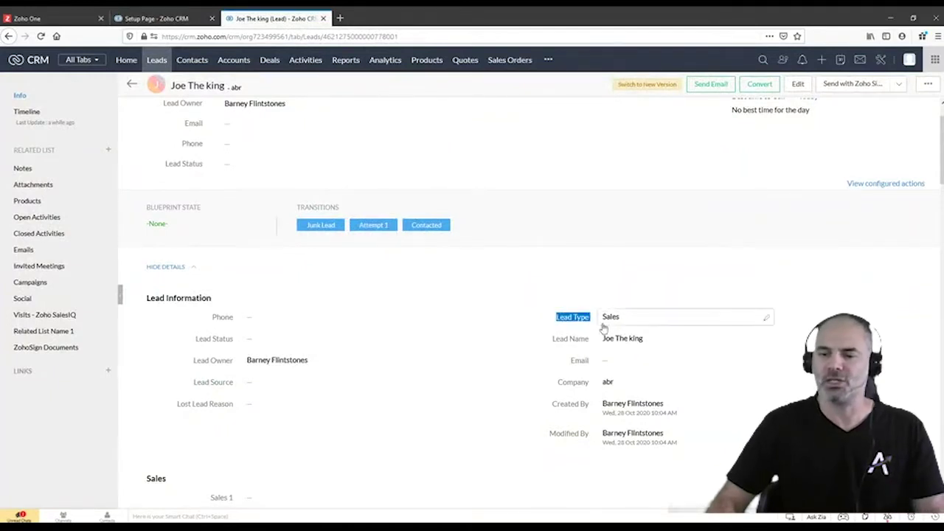
{"action": "left_click", "coordinate": [612, 318]}
{"action": "left_click", "coordinate": [611, 319]}
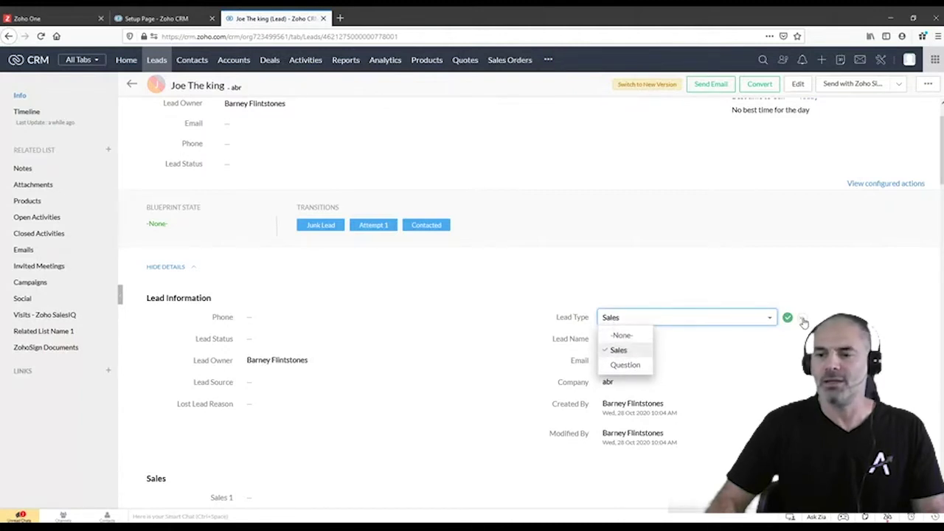
Try the Edit, Field update on Lead Type, and Delete triggers in the rule
{"action": "left_click", "coordinate": [155, 17]}
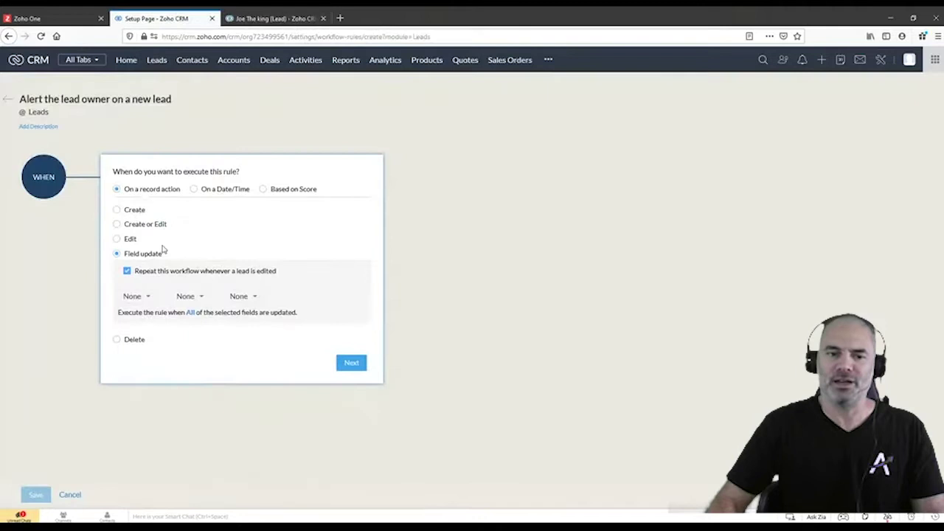
{"action": "left_click", "coordinate": [134, 240]}
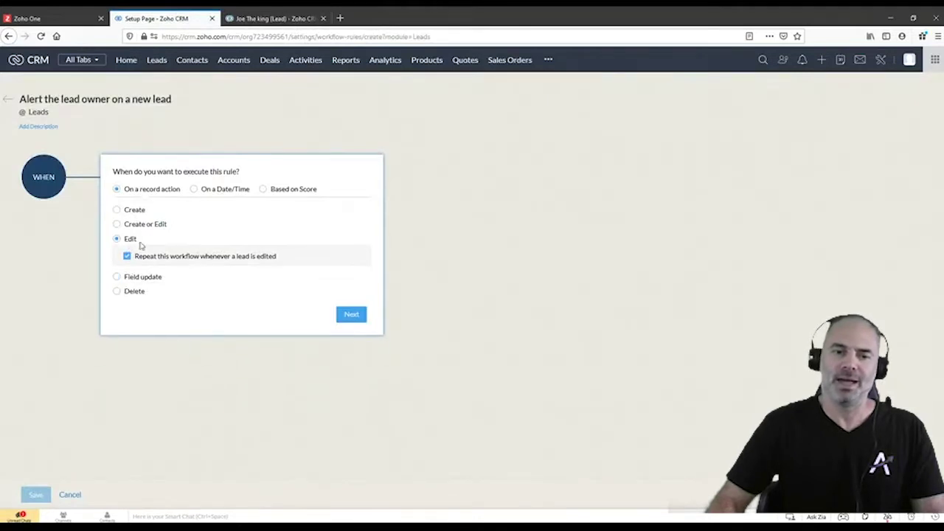
{"action": "left_click", "coordinate": [140, 278]}
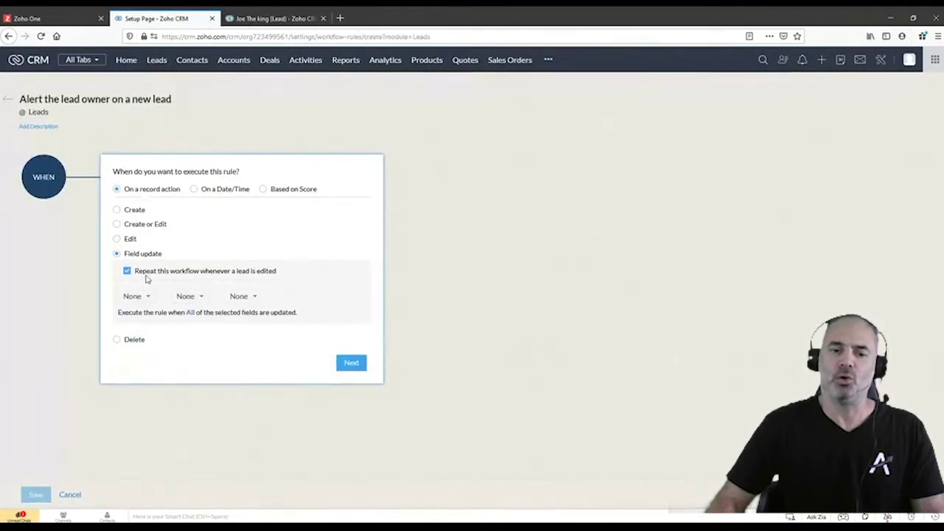
{"action": "left_click", "coordinate": [136, 296]}
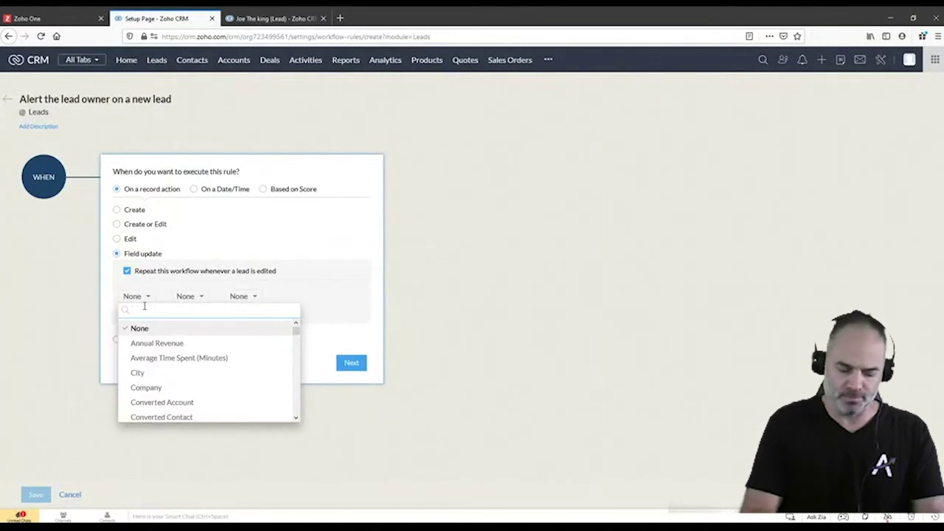
{"action": "type", "text": "ty"}
{"action": "left_click", "coordinate": [147, 341]}
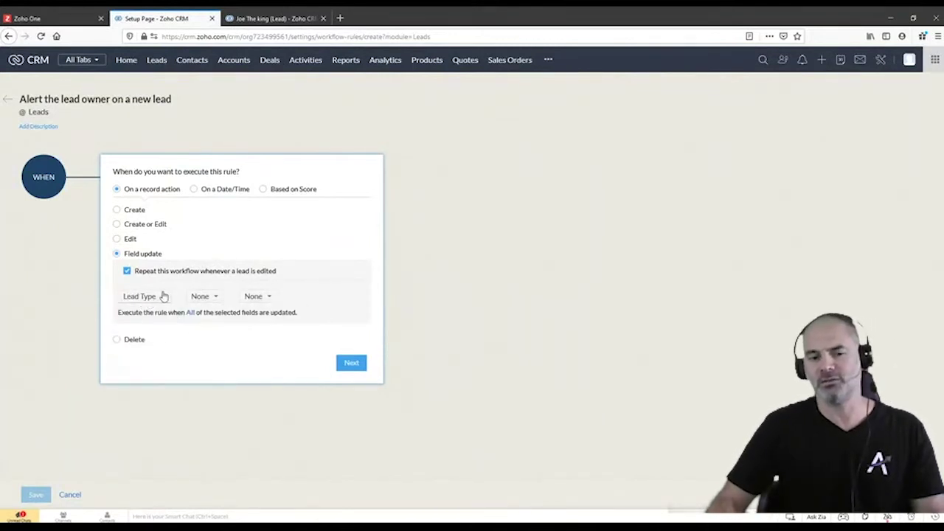
{"action": "left_click", "coordinate": [133, 341]}
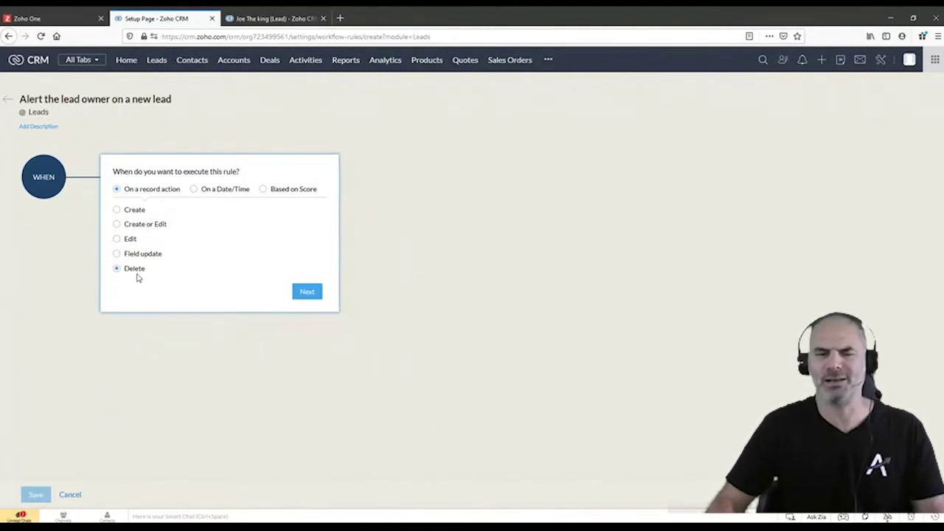
Check the lead's delete action, then set the rule to trigger only on Create
{"action": "left_click", "coordinate": [267, 17]}
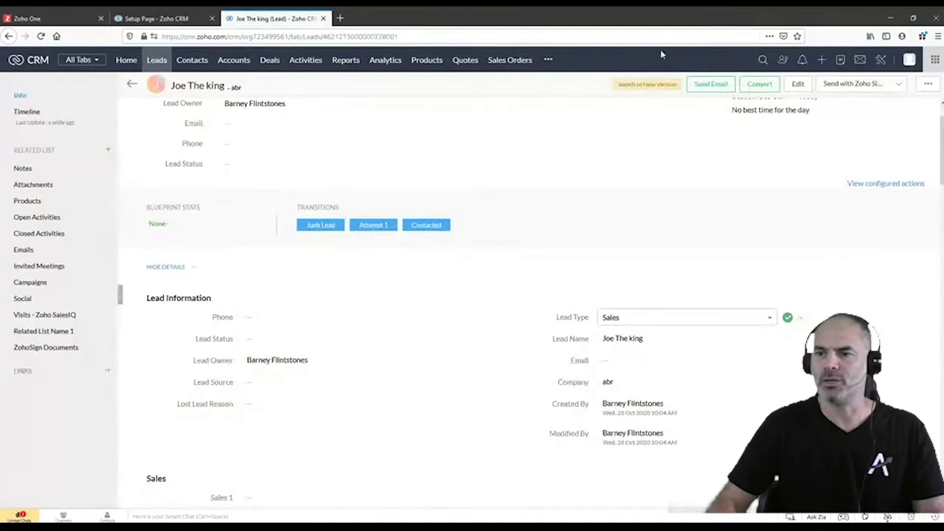
{"action": "left_click", "coordinate": [928, 85]}
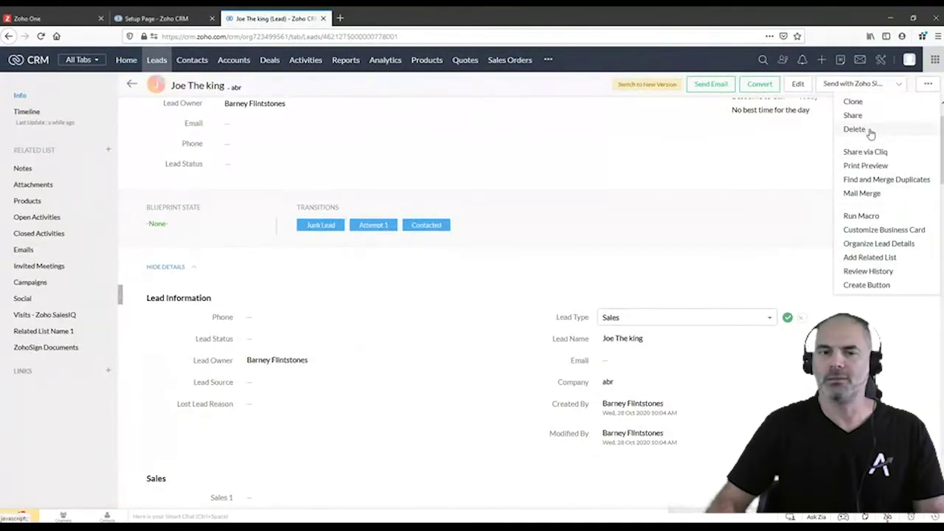
{"action": "left_click", "coordinate": [174, 20]}
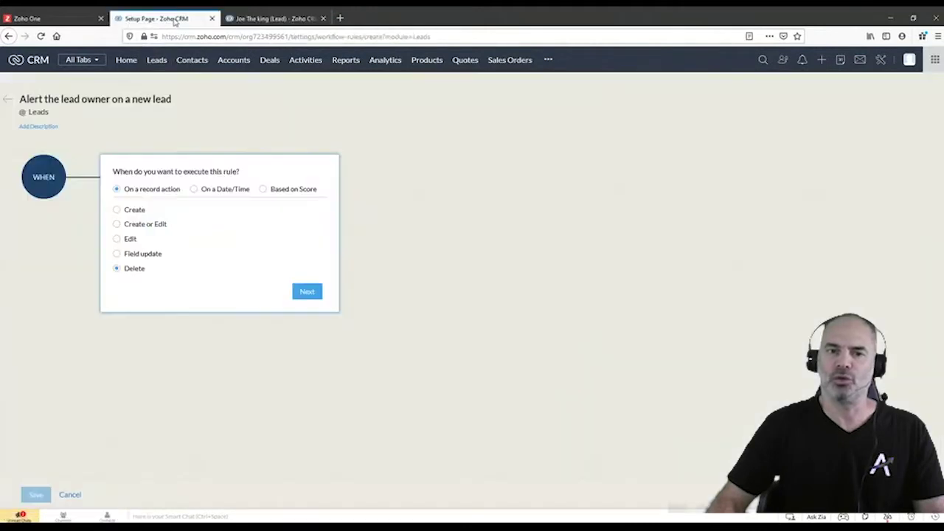
{"action": "left_click", "coordinate": [141, 255]}
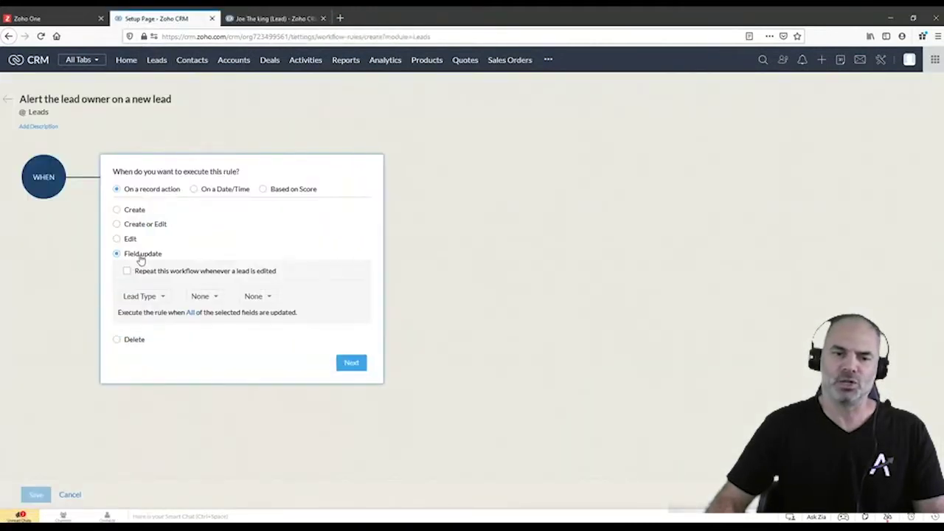
{"action": "left_click", "coordinate": [137, 210]}
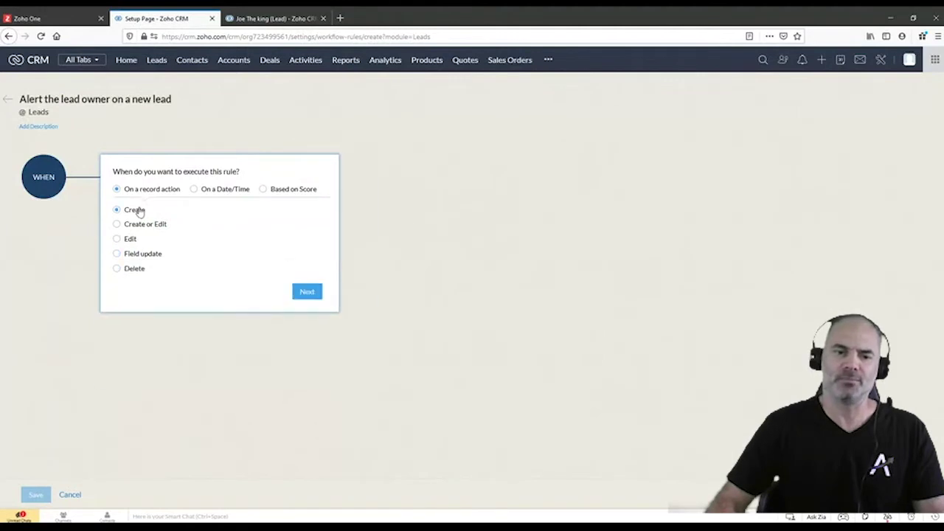
{"action": "left_click", "coordinate": [306, 292]}
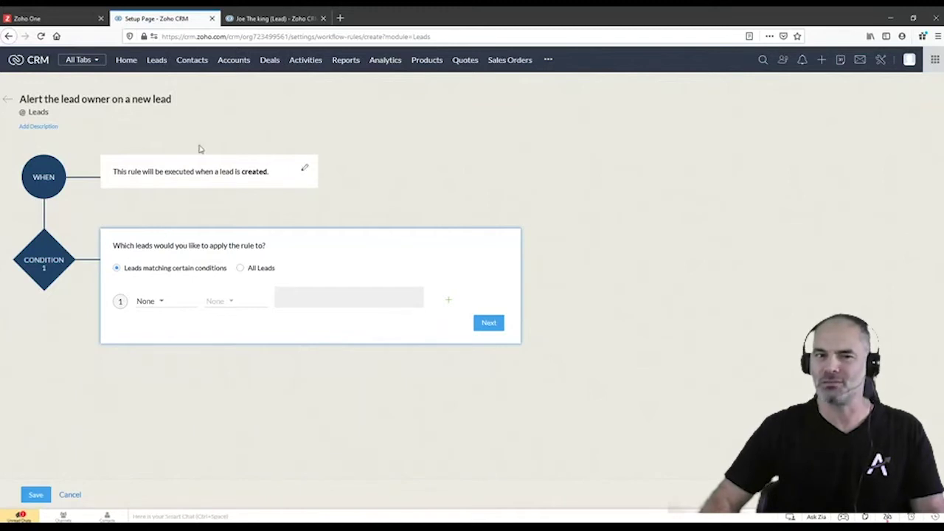
{"action": "left_click", "coordinate": [258, 19]}
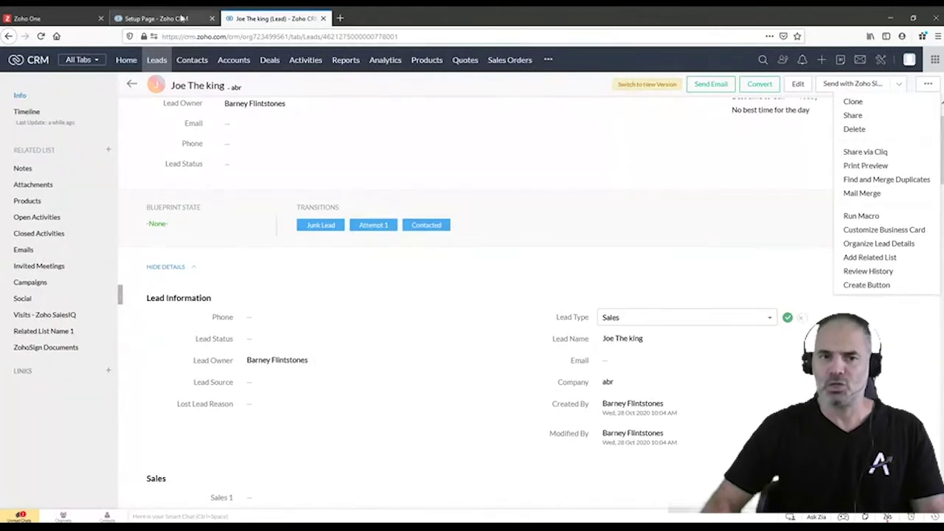
{"action": "left_click", "coordinate": [166, 19]}
{"action": "left_click_drag", "start_coordinate": [115, 171], "coordinate": [277, 179]}
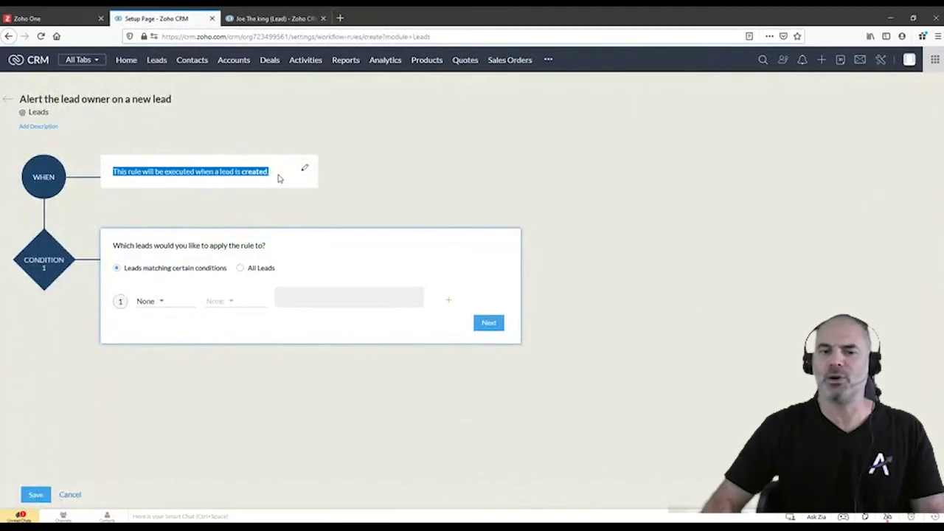
{"action": "left_click", "coordinate": [274, 177]}
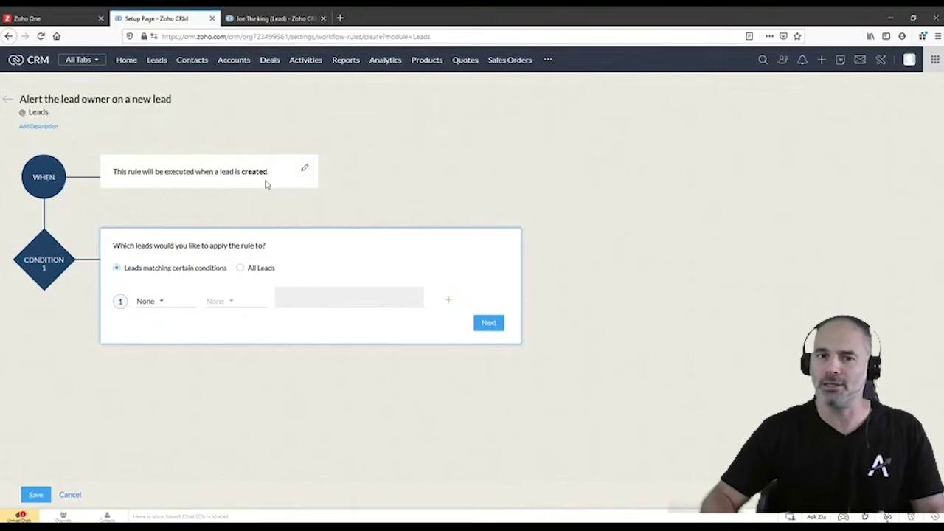
{"action": "left_click", "coordinate": [261, 20]}
{"action": "left_click", "coordinate": [641, 319]}
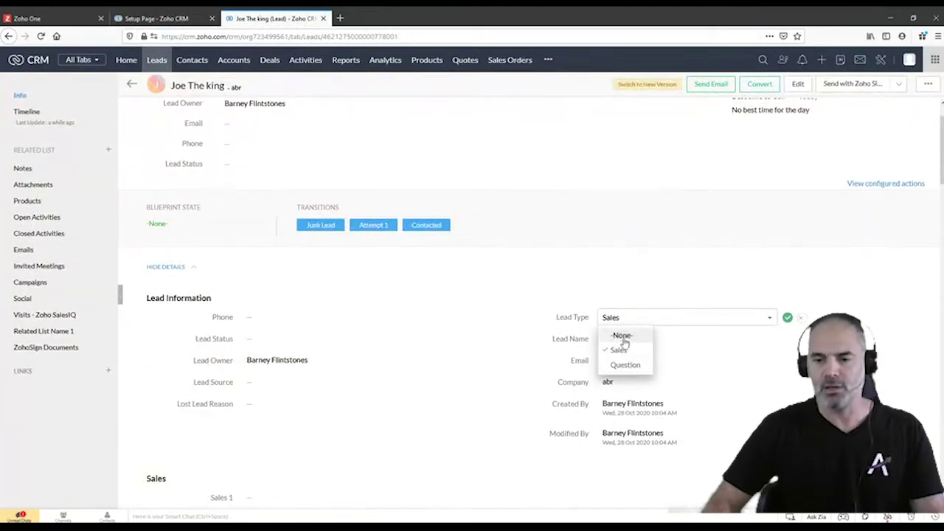
{"action": "left_click", "coordinate": [623, 352]}
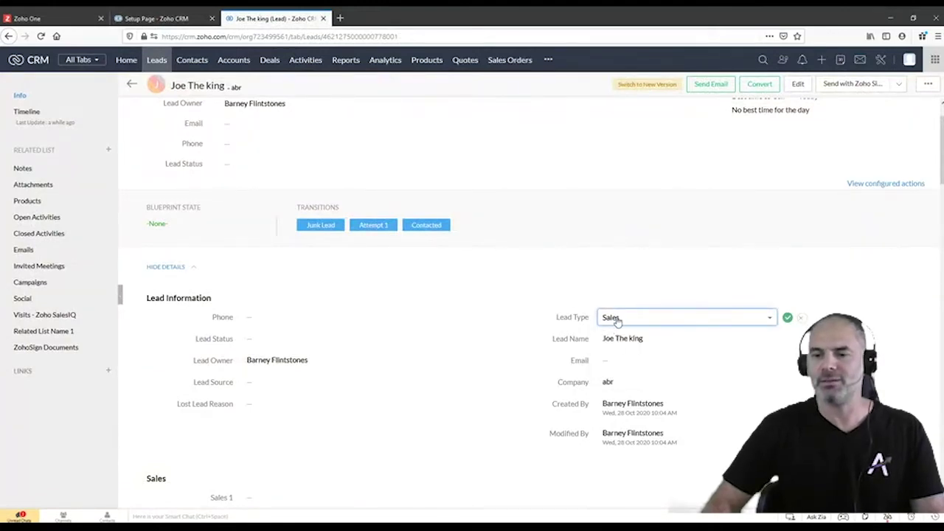
{"action": "left_click", "coordinate": [169, 18]}
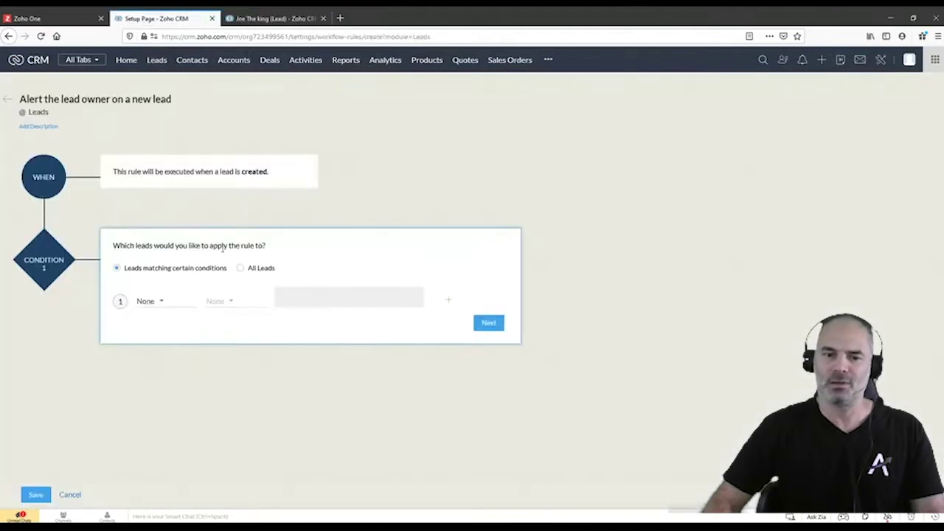
Set the rule's first condition to Lead Type is Sales
{"action": "left_click", "coordinate": [167, 302]}
{"action": "type", "text": "lead"}
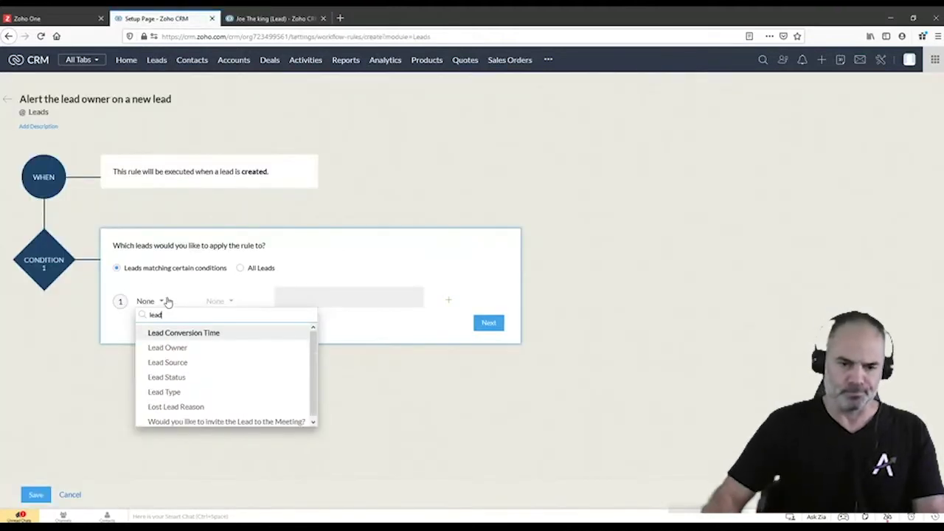
{"action": "left_click", "coordinate": [164, 392]}
{"action": "left_click", "coordinate": [219, 302]}
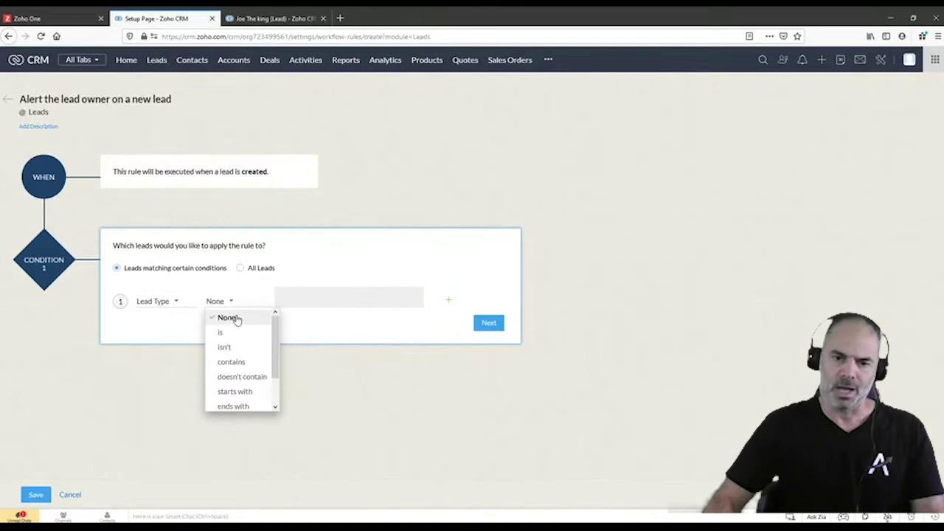
{"action": "left_click", "coordinate": [236, 332]}
{"action": "left_click", "coordinate": [319, 306]}
{"action": "left_click", "coordinate": [304, 327]}
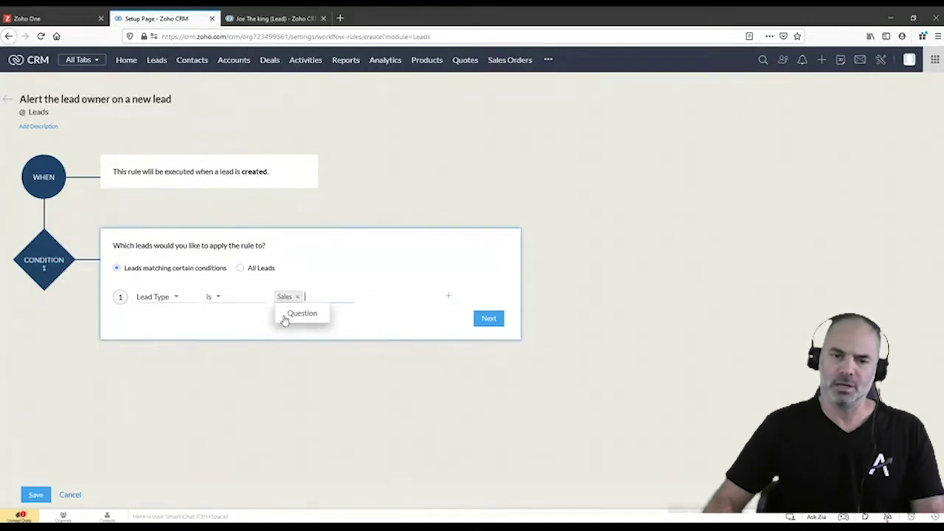
{"action": "left_click", "coordinate": [185, 205]}
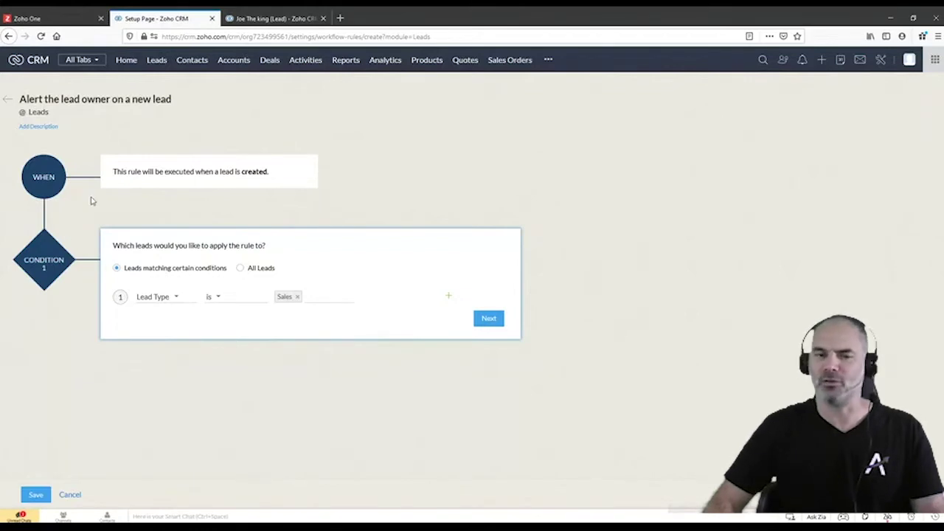
{"action": "left_click_drag", "start_coordinate": [115, 168], "coordinate": [291, 186]}
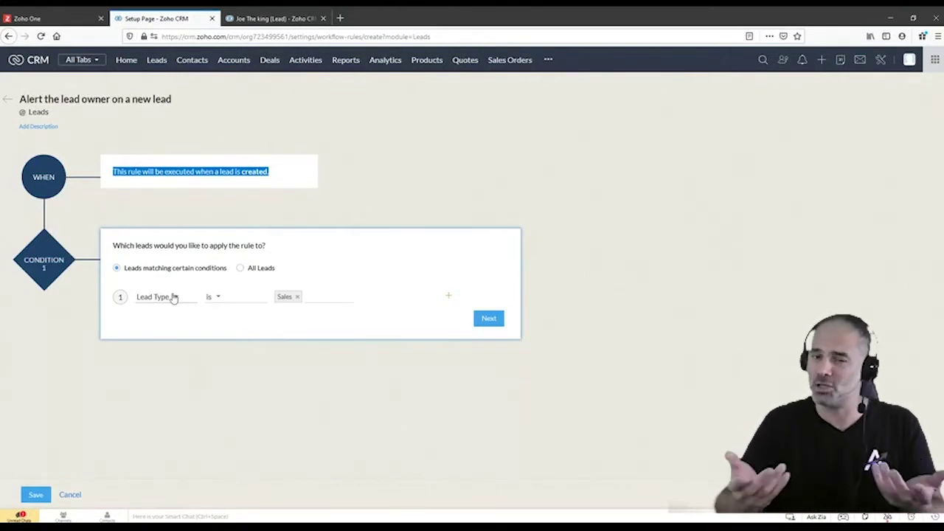
{"action": "left_click", "coordinate": [448, 297]}
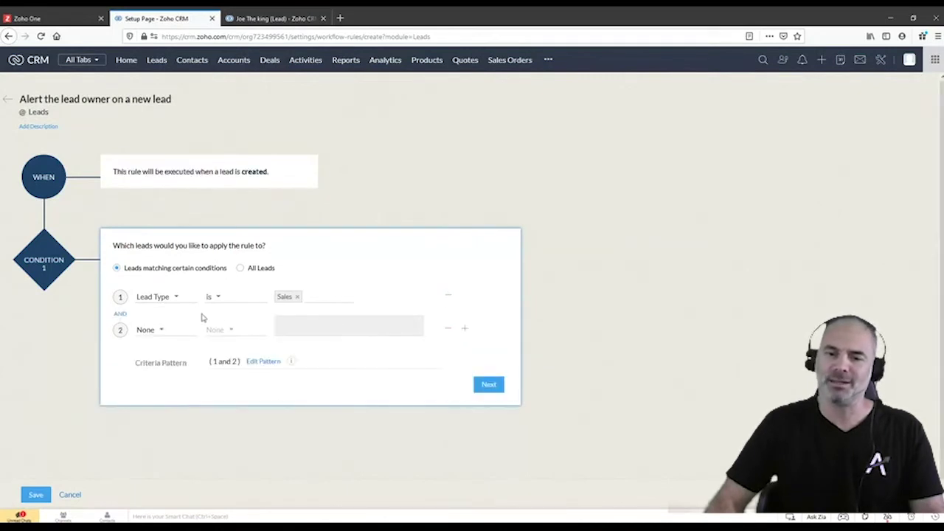
{"action": "left_click", "coordinate": [155, 331]}
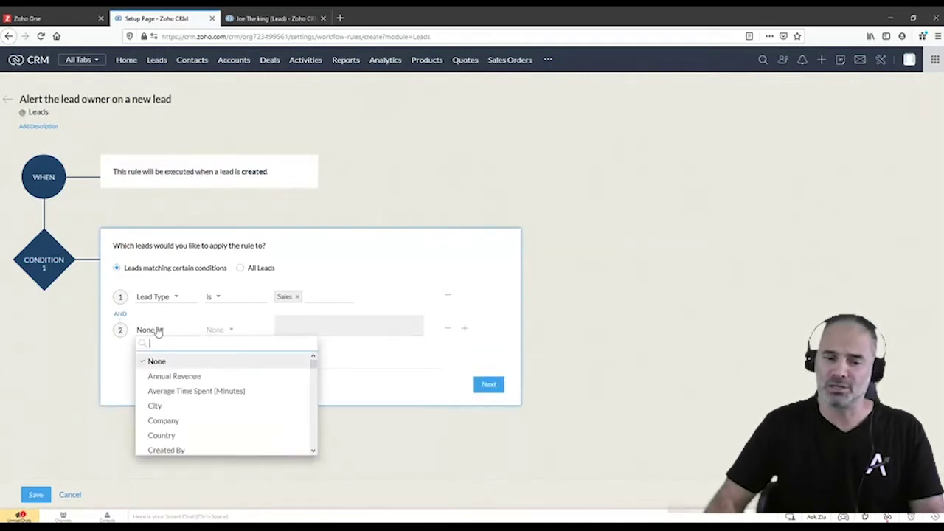
{"action": "left_click", "coordinate": [156, 405]}
{"action": "left_click", "coordinate": [221, 330]}
{"action": "left_click", "coordinate": [221, 361]}
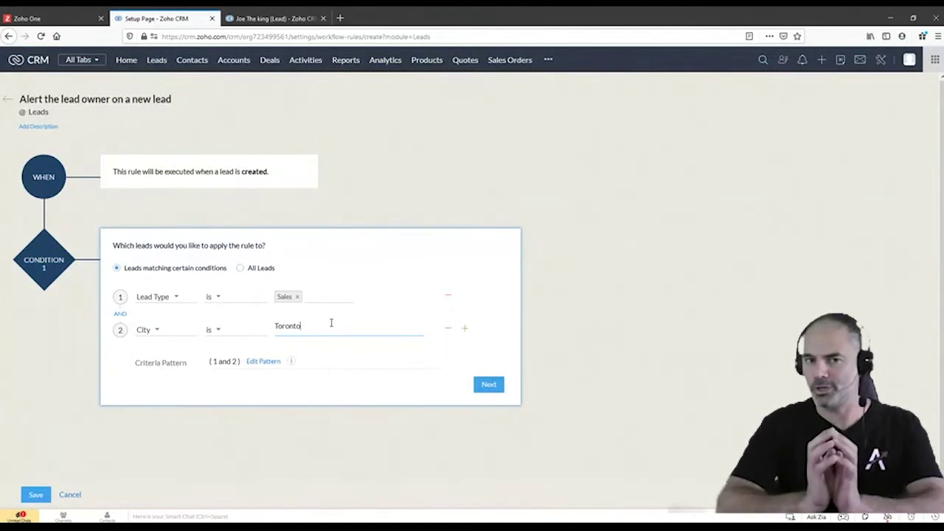
{"action": "left_click", "coordinate": [121, 315]}
{"action": "left_click", "coordinate": [121, 315]}
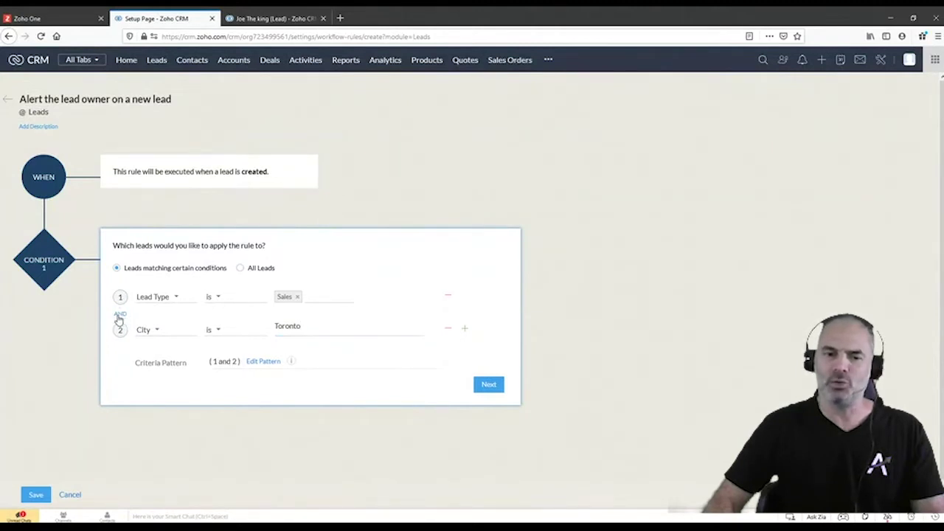
{"action": "left_click", "coordinate": [121, 315]}
{"action": "left_click", "coordinate": [121, 315]}
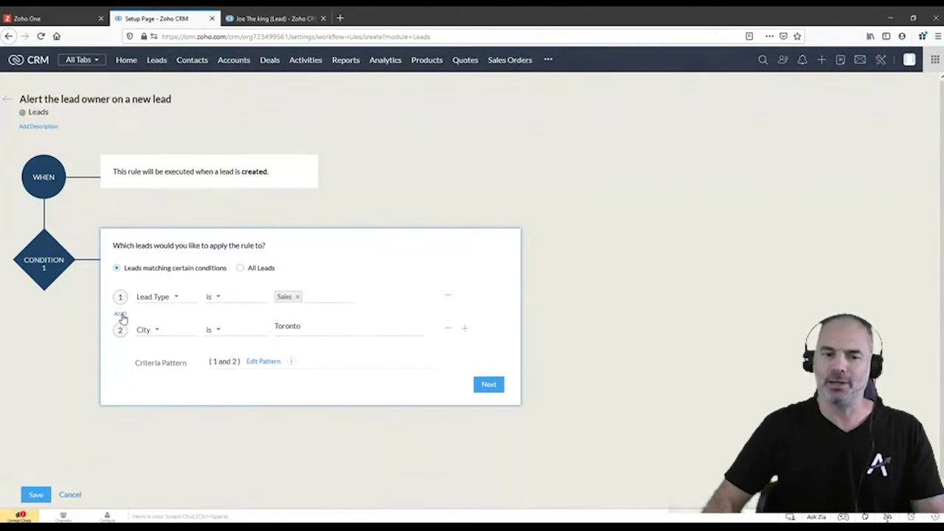
{"action": "left_click", "coordinate": [121, 315]}
{"action": "left_click", "coordinate": [121, 315]}
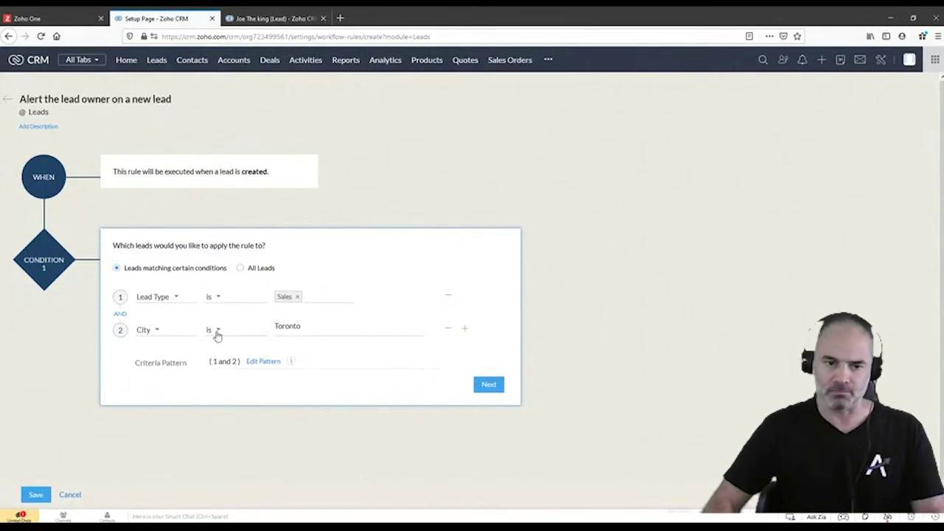
{"action": "left_click", "coordinate": [121, 314]}
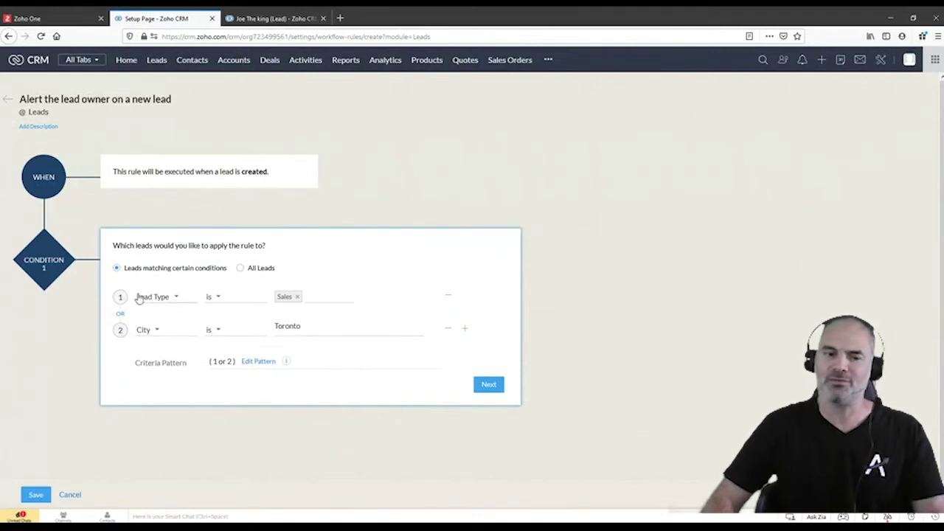
{"action": "left_click", "coordinate": [120, 314]}
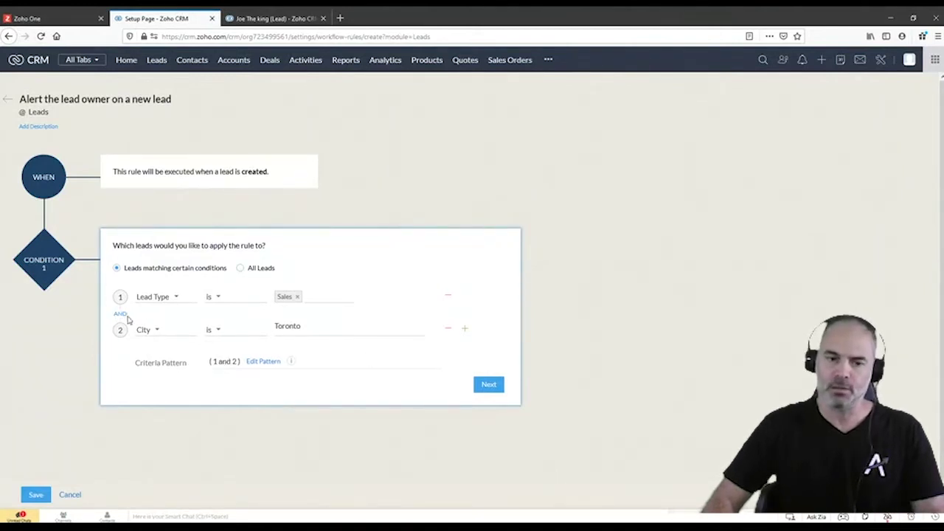
Remove the City is Toronto condition, continue to Instant Actions, and show the Notify via Email/Cliq options
{"action": "left_click", "coordinate": [445, 329]}
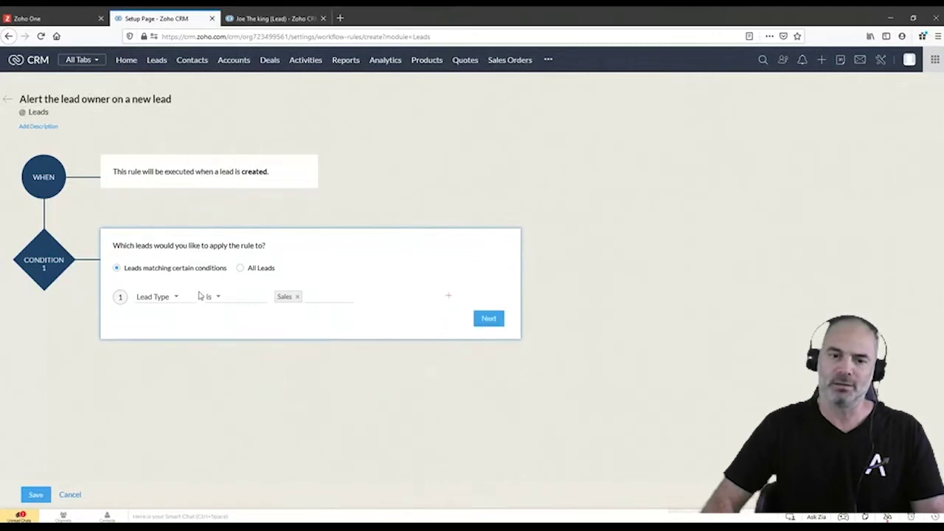
{"action": "left_click", "coordinate": [485, 322]}
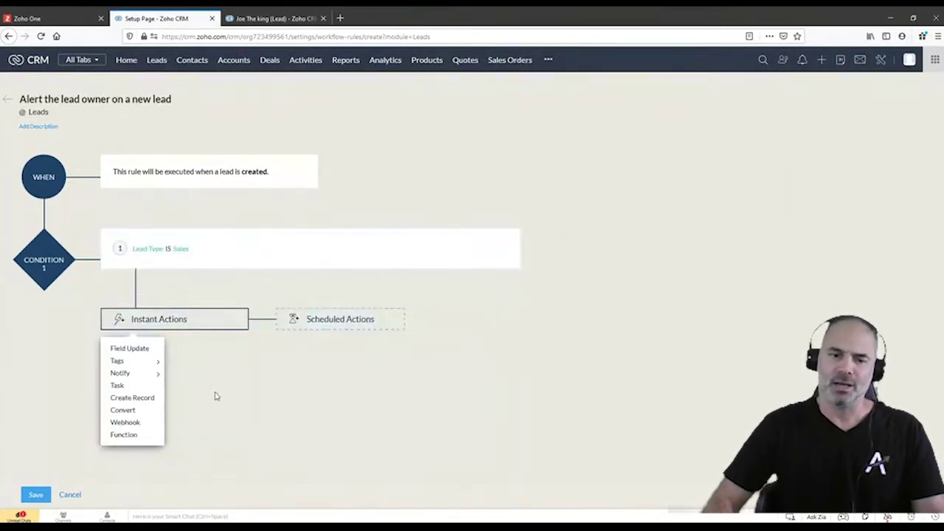
{"action": "mouse_move", "coordinate": [135, 371]}
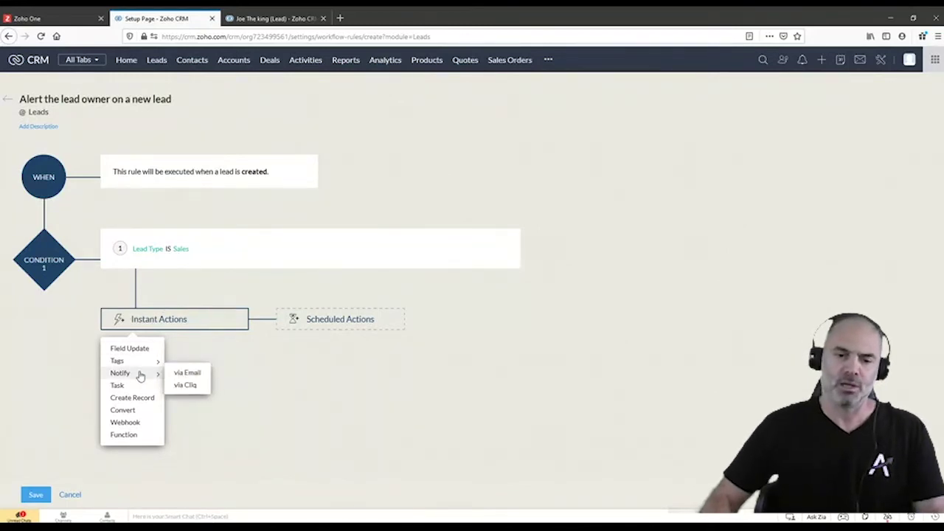
Choose email as the notification type, open a new email notification form, then cancel it
{"action": "left_click", "coordinate": [186, 373]}
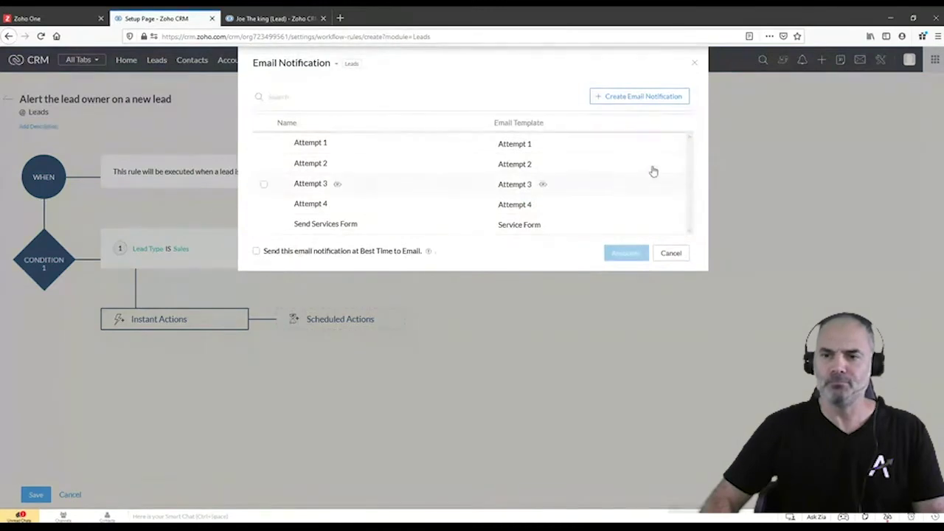
{"action": "left_click", "coordinate": [643, 96]}
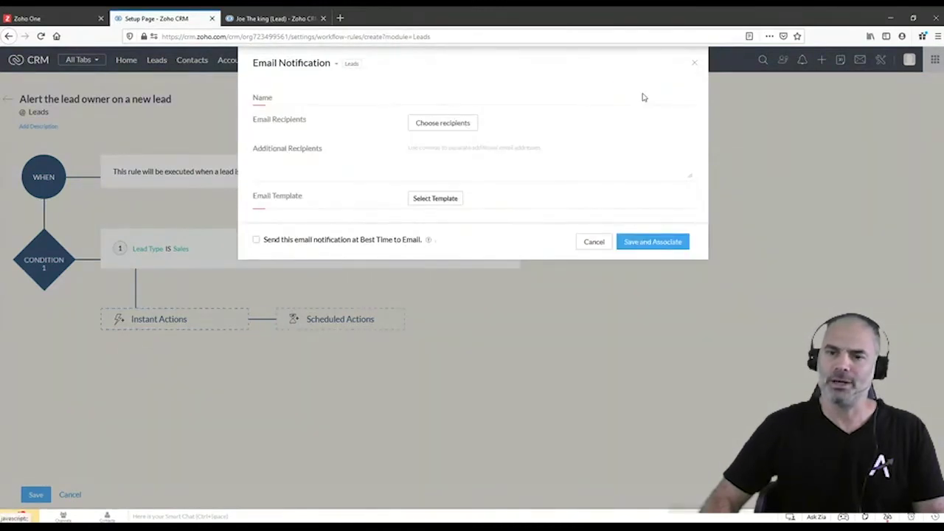
{"action": "left_click", "coordinate": [601, 243]}
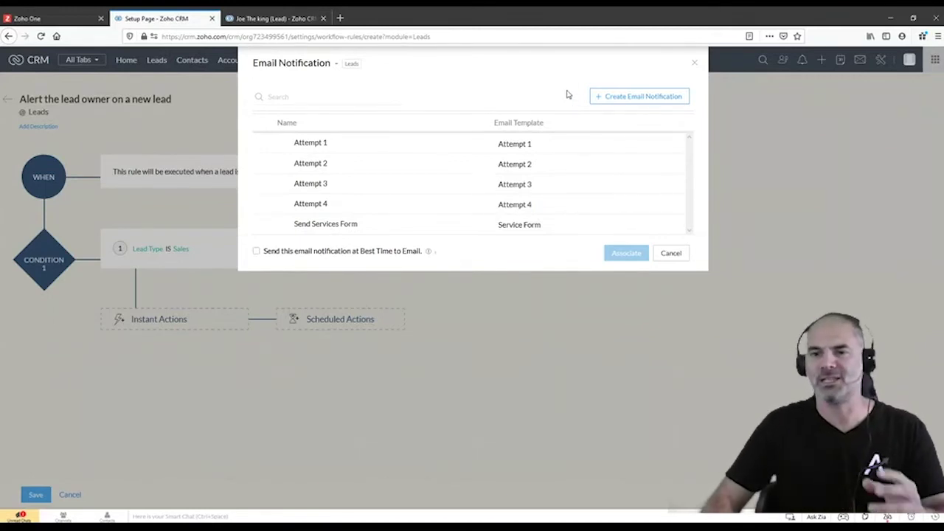
Name a new email notification 'Notify the lead owner when a new lead is created' and open its recipient chooser
{"action": "left_click", "coordinate": [620, 96]}
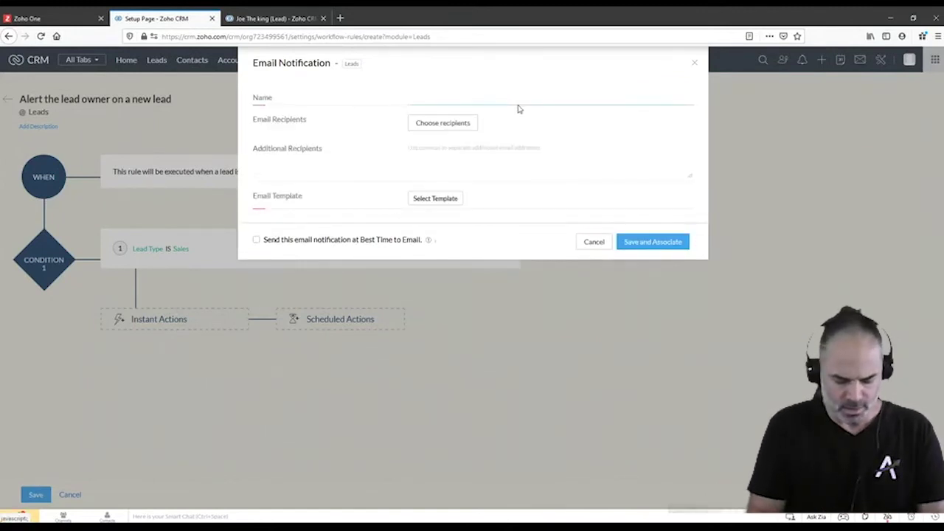
{"action": "type", "text": "Notify the lead owner when a new lead"}
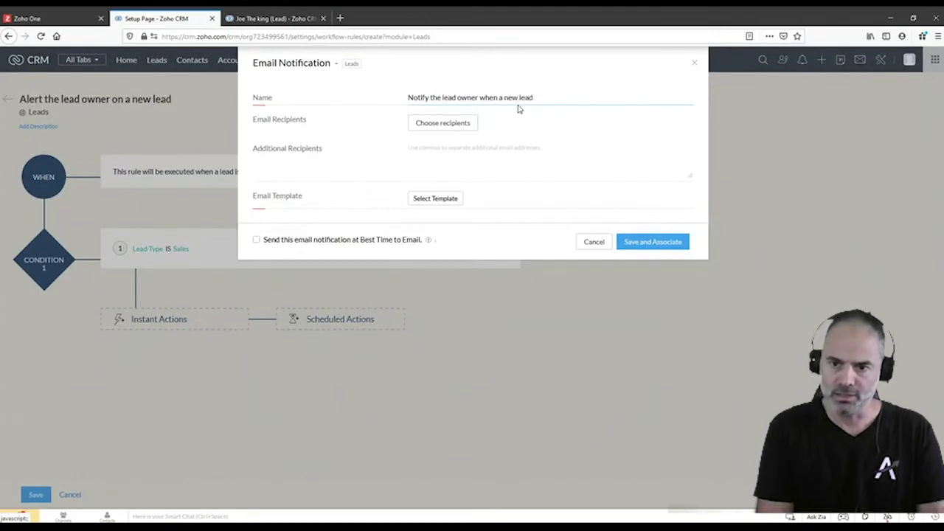
{"action": "type", "text": "is created"}
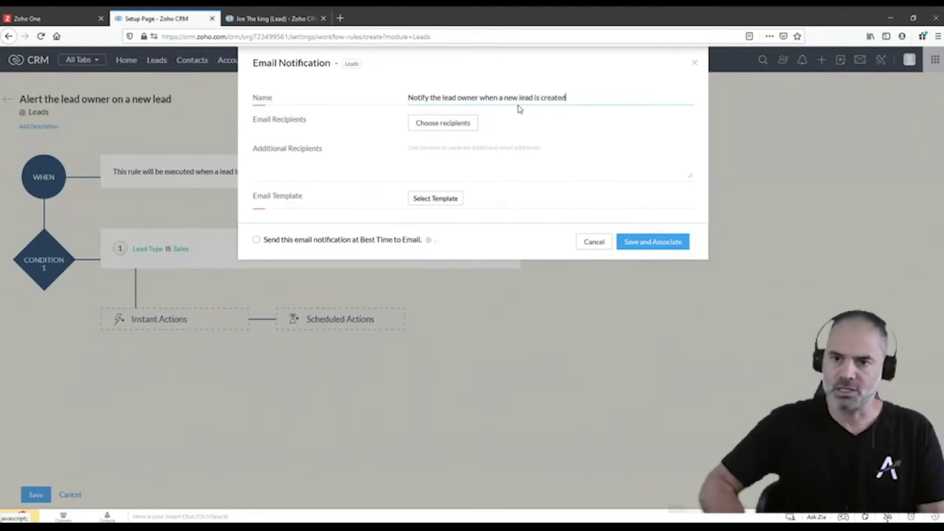
{"action": "left_click", "coordinate": [430, 123]}
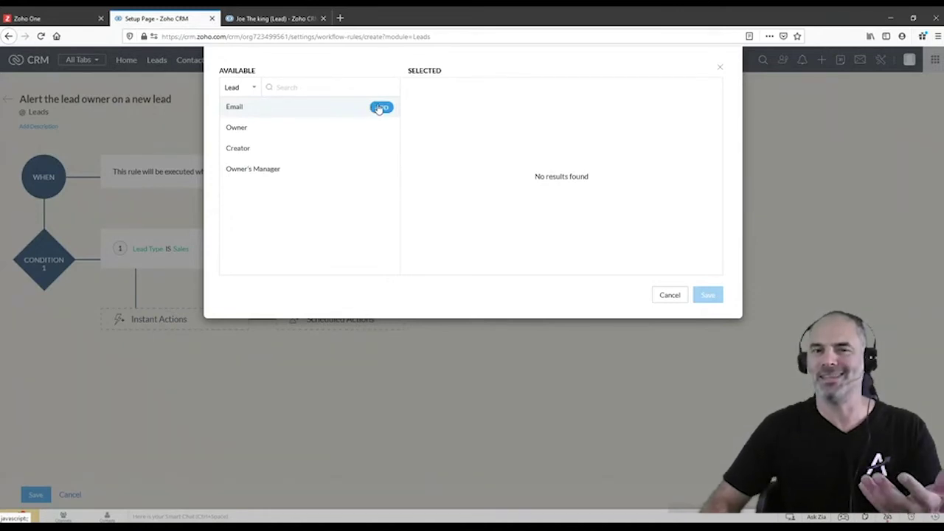
Add the lead's Owner as the notification recipient, save it, and start creating a new email template
{"action": "left_click", "coordinate": [249, 89]}
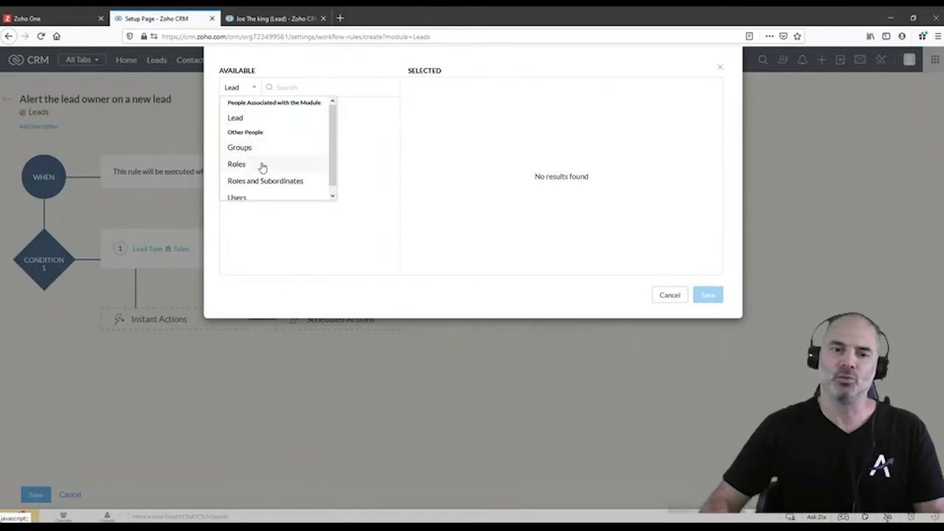
{"action": "scroll", "coordinate": [265, 181], "scroll_direction": "down", "scroll_amount": 1}
{"action": "left_click", "coordinate": [255, 194]}
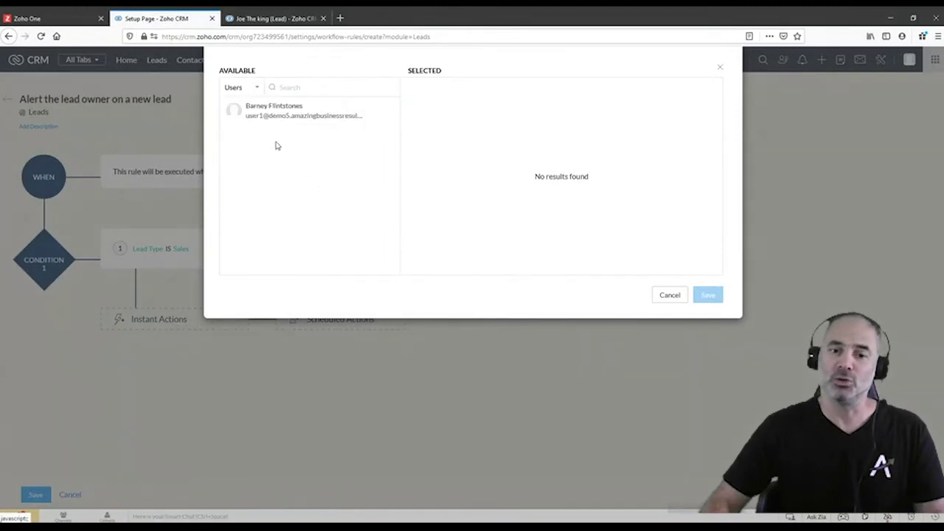
{"action": "mouse_move", "coordinate": [288, 118]}
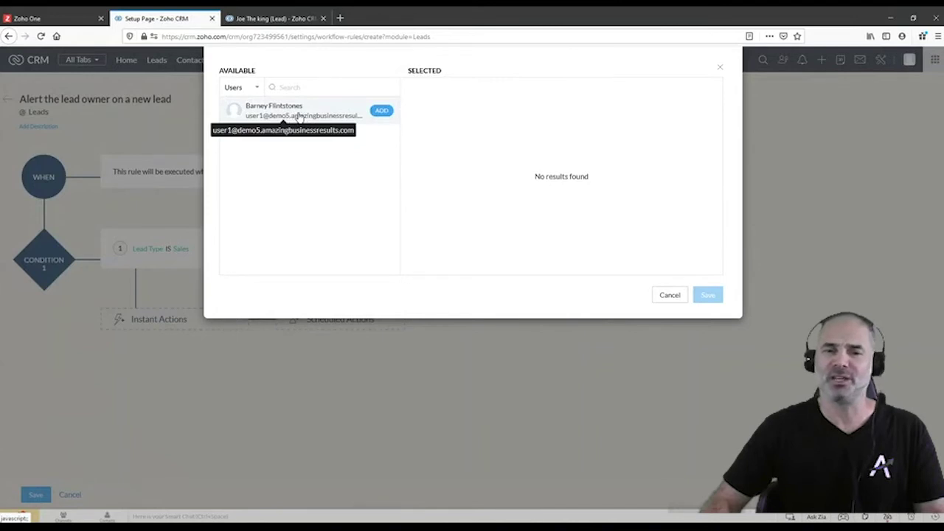
{"action": "left_click", "coordinate": [256, 93]}
{"action": "left_click", "coordinate": [239, 115]}
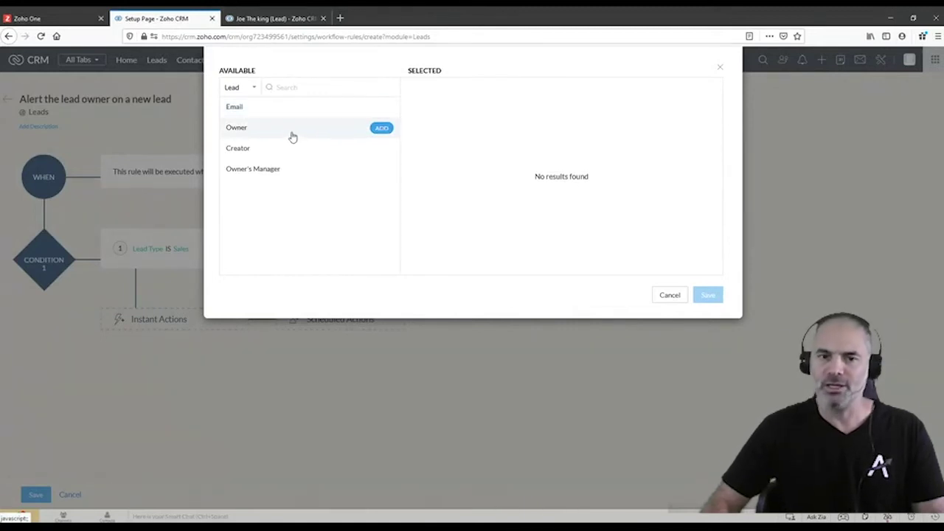
{"action": "left_click", "coordinate": [381, 129]}
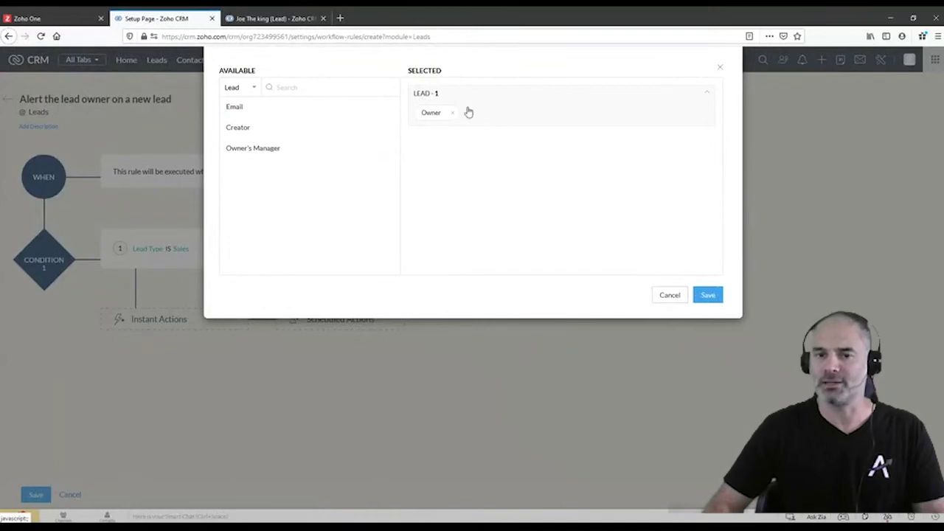
{"action": "left_click", "coordinate": [708, 295]}
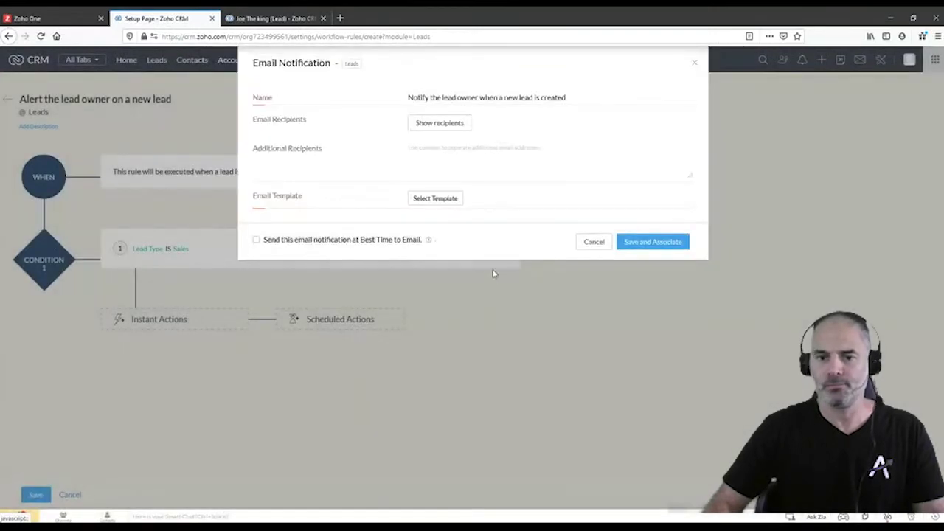
{"action": "left_click", "coordinate": [438, 198]}
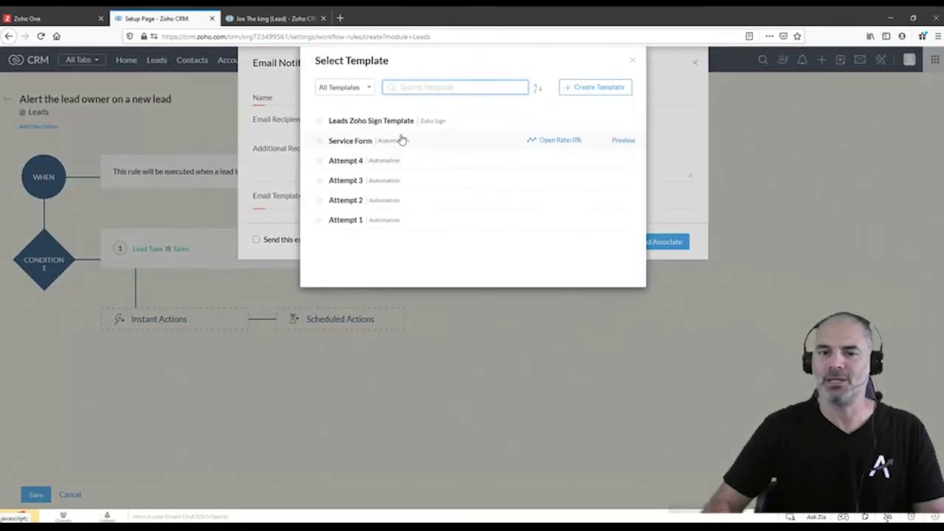
{"action": "left_click", "coordinate": [609, 88]}
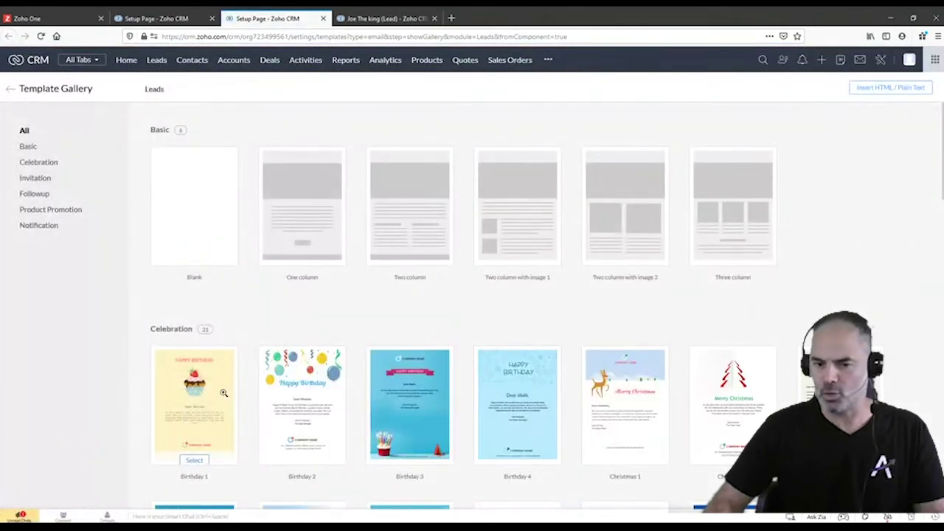
Base a new template on Birthday 2 and name it 'Alert the lead owner on a new lead'
{"action": "scroll", "coordinate": [225, 390], "scroll_direction": "down", "scroll_amount": 2}
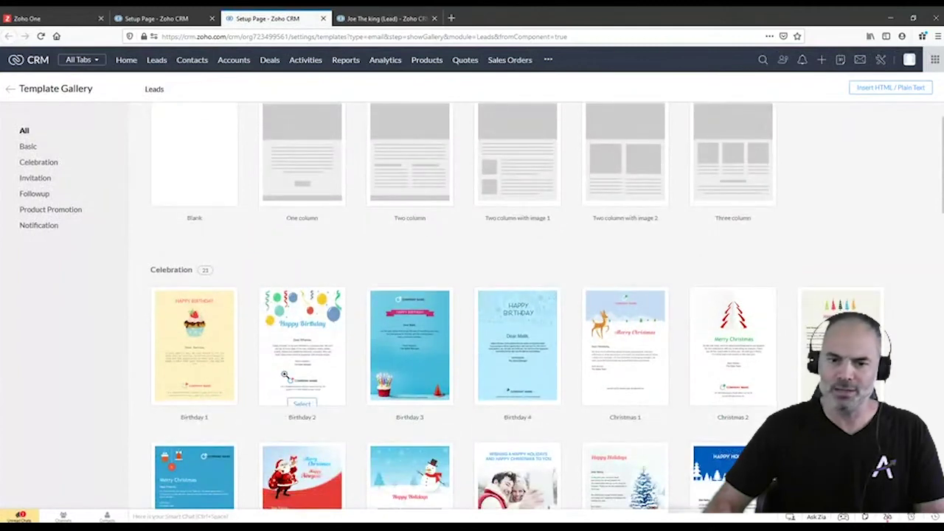
{"action": "left_click", "coordinate": [302, 403]}
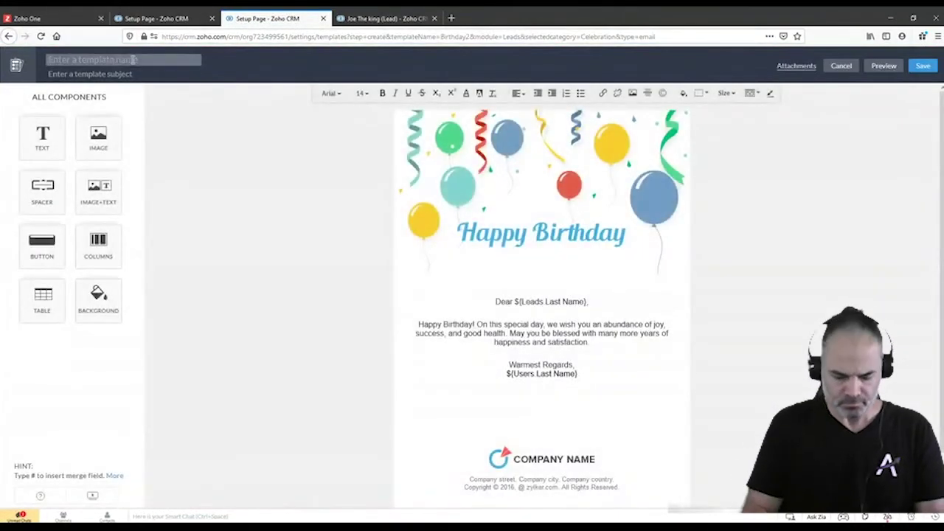
{"action": "type", "text": "Alert the lead o"}
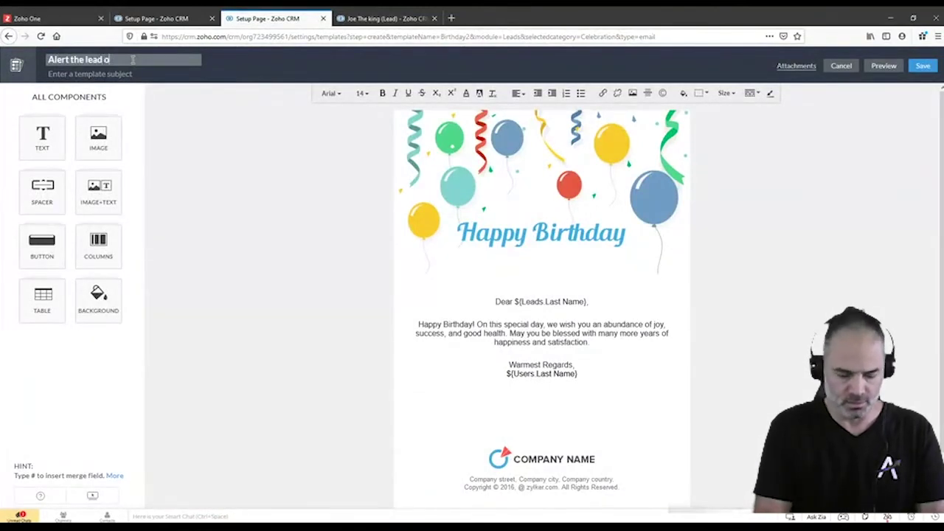
{"action": "type", "text": "wner"}
{"action": "key", "text": "BackSpace"}
{"action": "key", "text": "BackSpace"}
{"action": "key", "text": "BackSpace"}
{"action": "key", "text": "F11"}
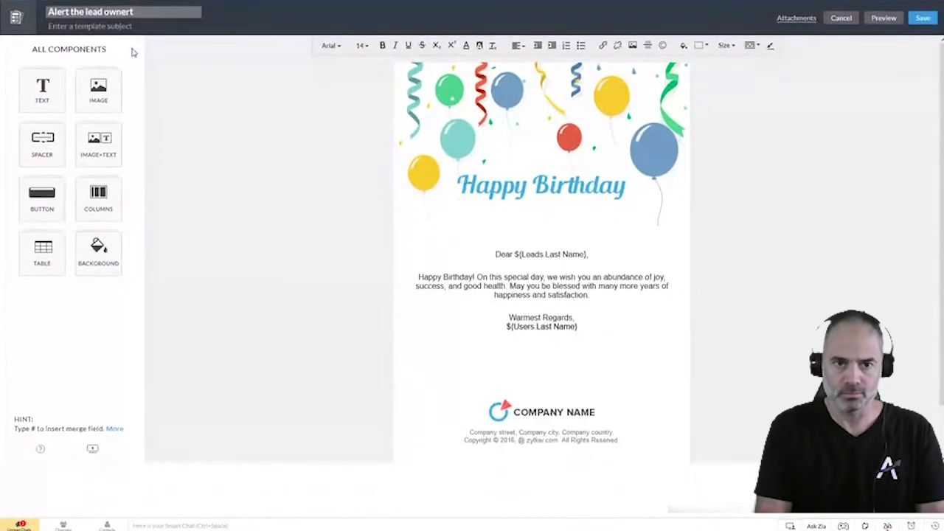
{"action": "key", "text": "F11"}
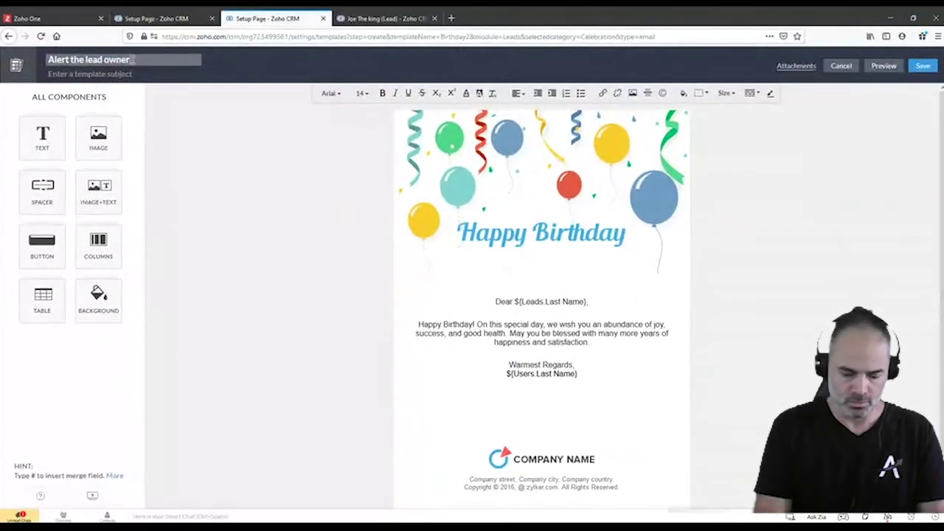
{"action": "type", "text": "("}
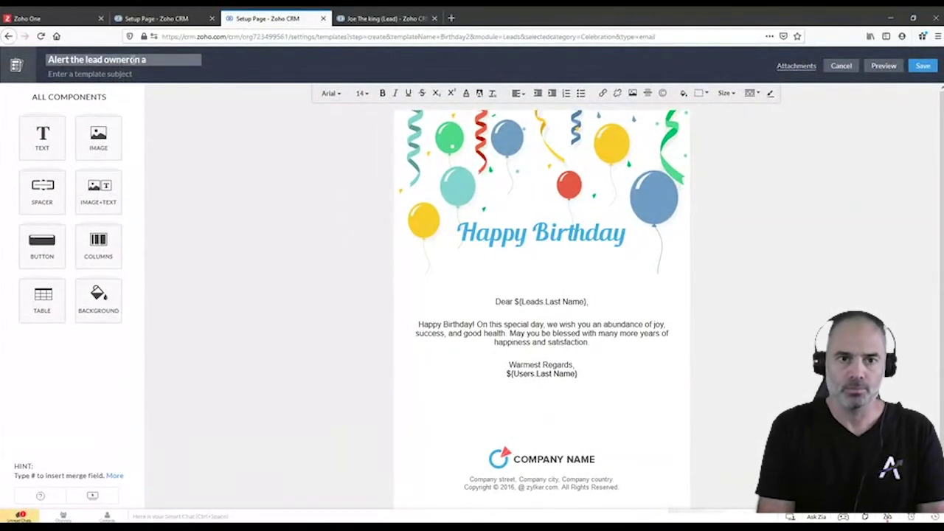
{"action": "type", "text": "on"}
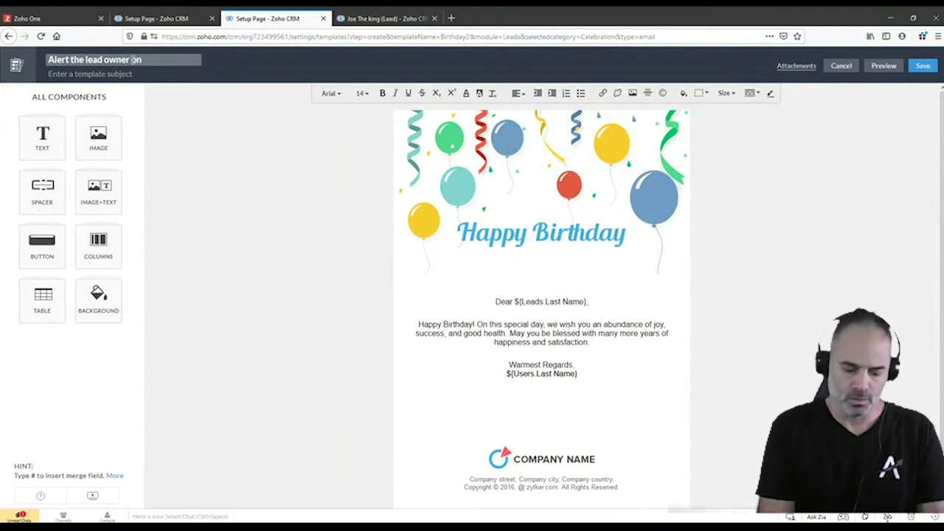
{"action": "type", "text": " a new lead"}
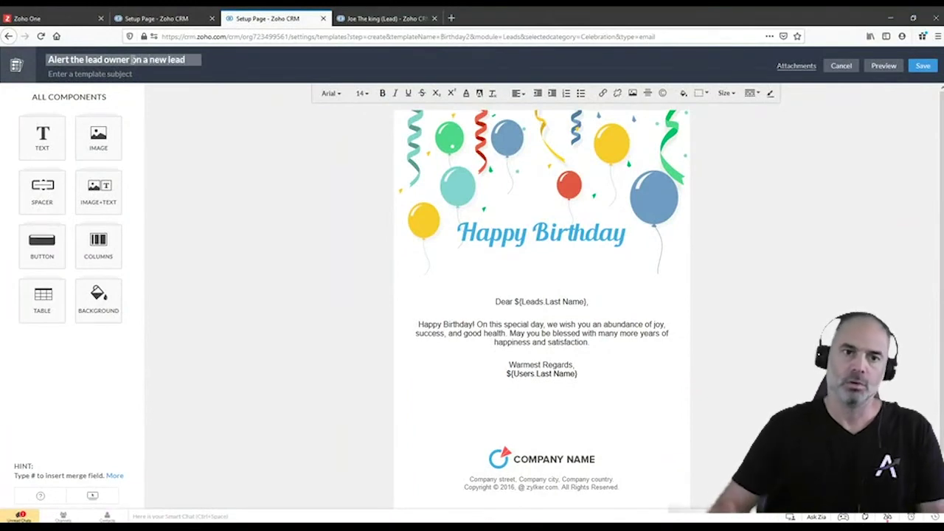
{"action": "key", "text": "Tab"}
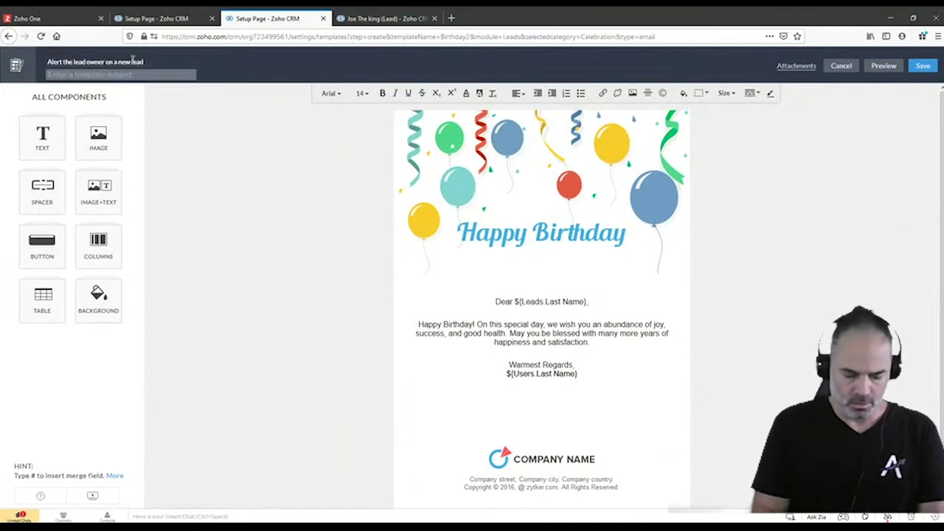
Set the subject to the ${Leads.Lead Owner} merge field followed by ', You got a new lead'
{"action": "type", "text": "#"}
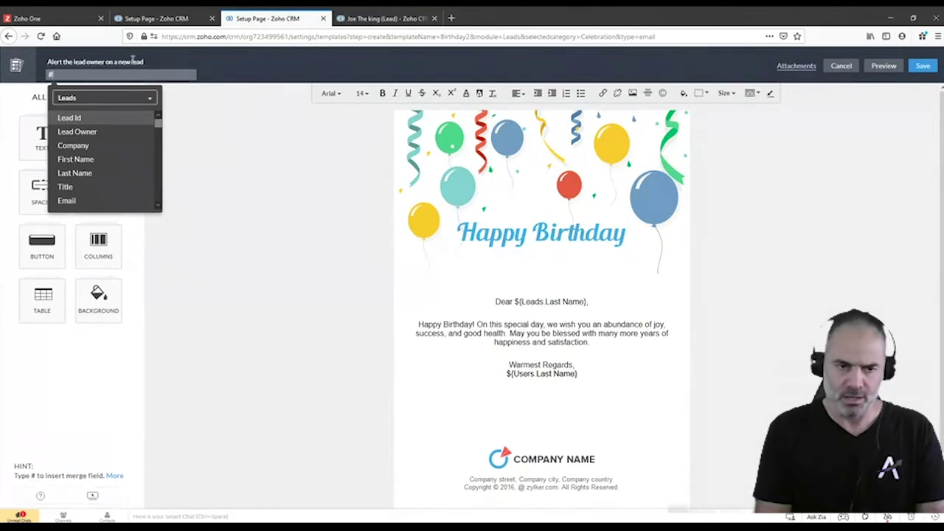
{"action": "type", "text": "own"}
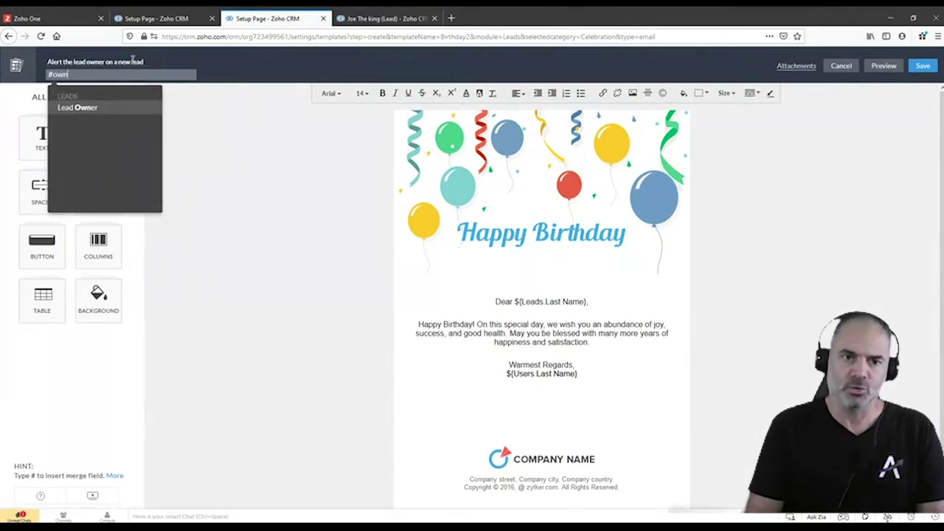
{"action": "key", "text": "Return"}
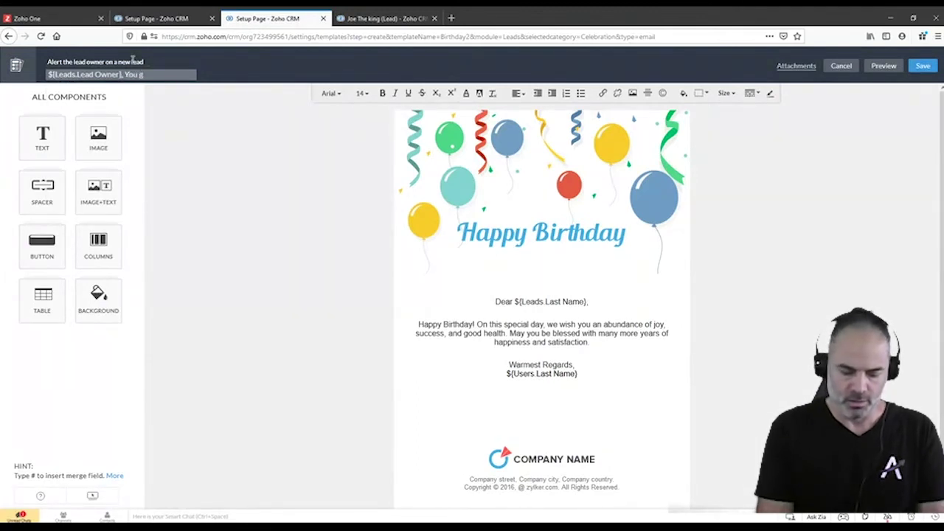
{"action": "type", "text": ", You got a new"}
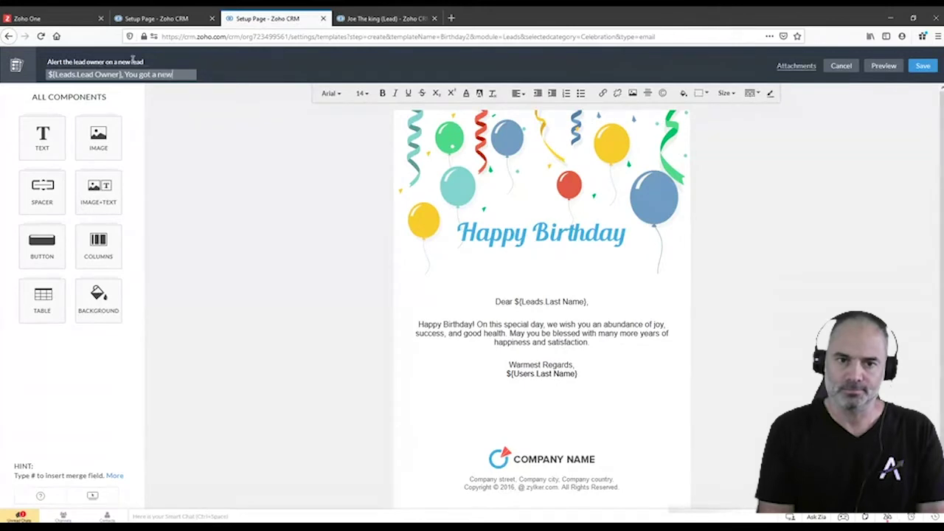
{"action": "type", "text": " lead"}
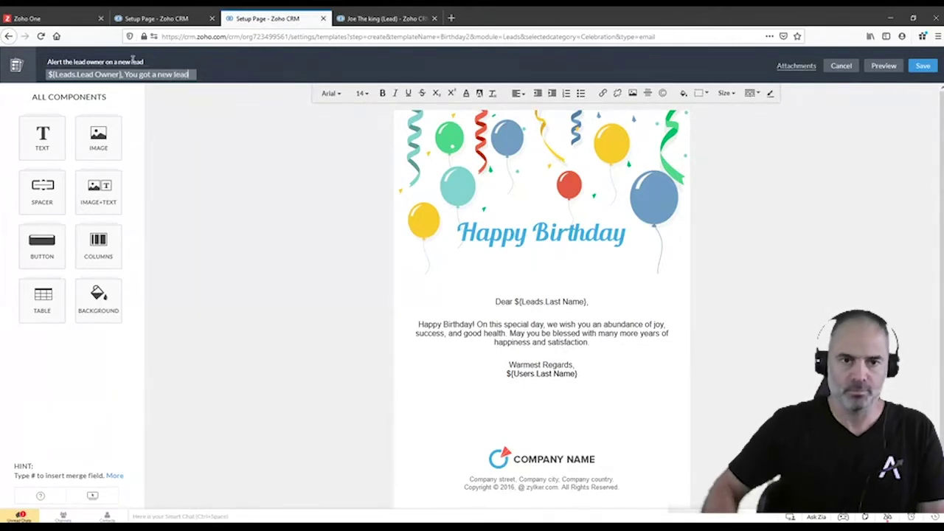
Replace the last-name merge field in the Dear greeting with the Lead Owner merge field
{"action": "left_click", "coordinate": [557, 235]}
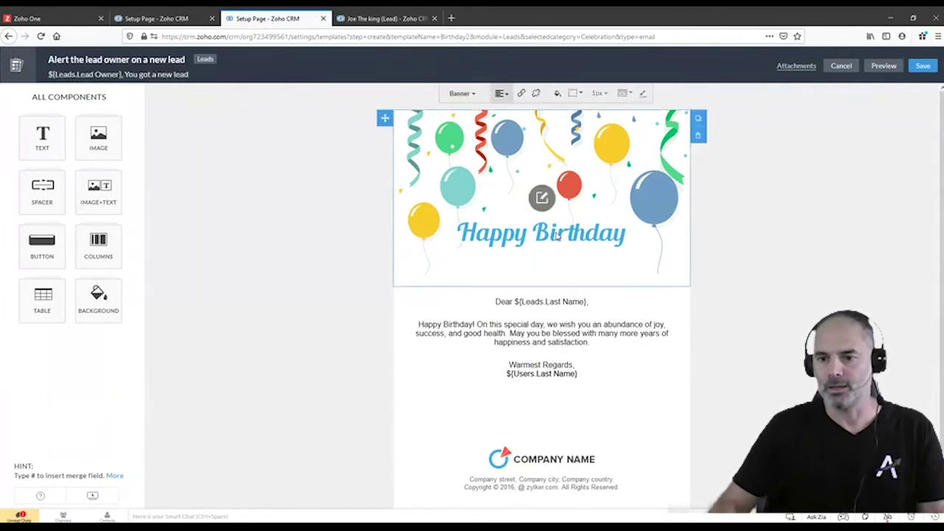
{"action": "left_click", "coordinate": [562, 301]}
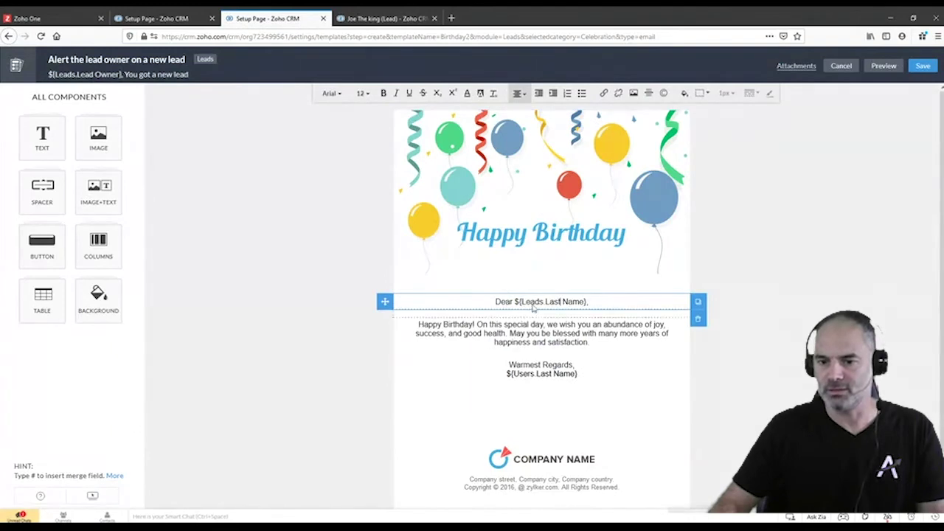
{"action": "left_click_drag", "start_coordinate": [520, 300], "coordinate": [618, 305]}
{"action": "key", "text": "BackSpace"}
{"action": "key", "text": "BackSpace"}
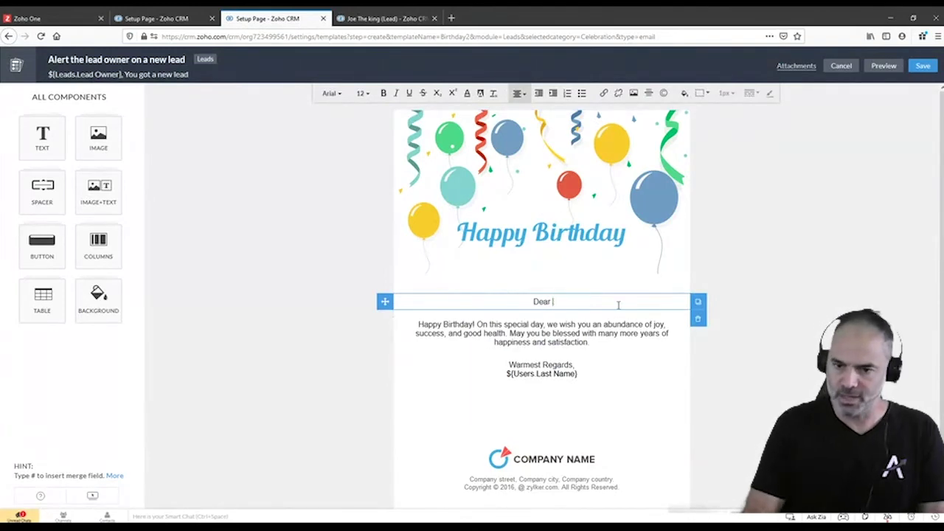
{"action": "type", "text": "#lead o"}
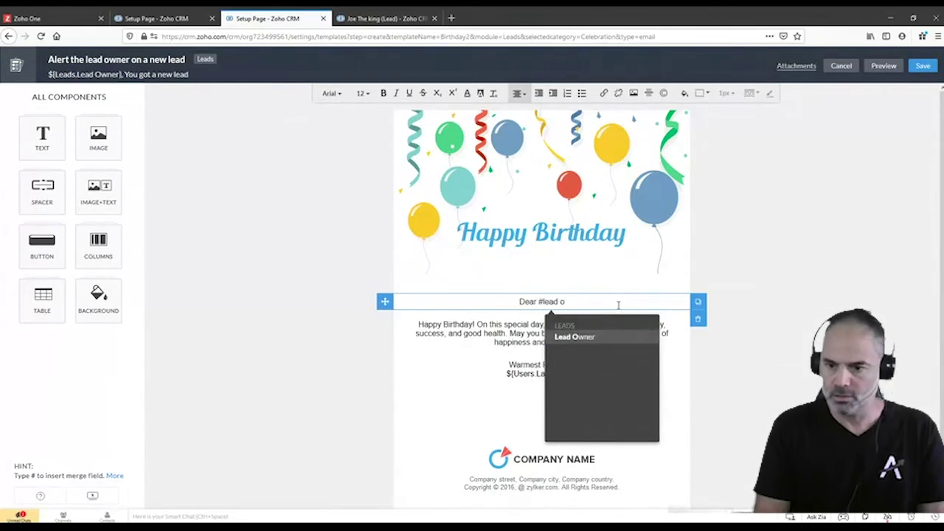
{"action": "key", "text": "Return"}
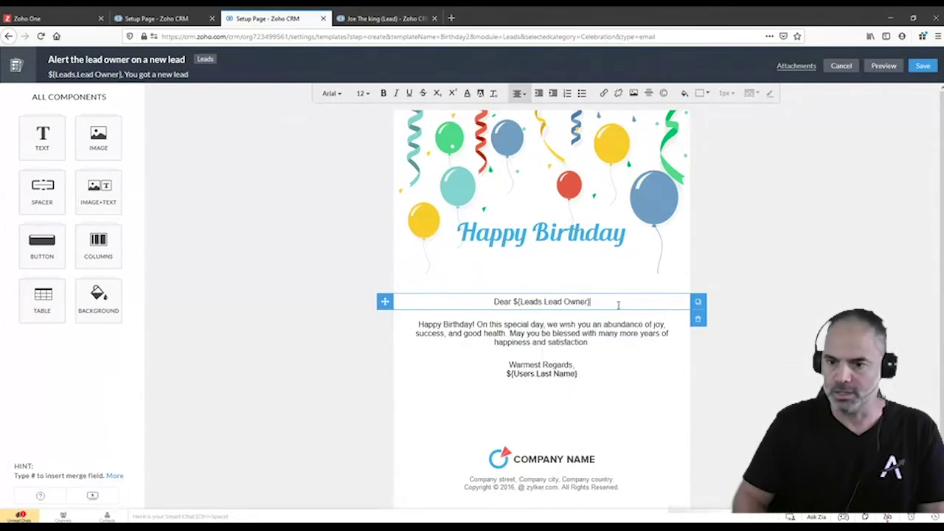
Reword the message to 'You got a new lead', delete the sign-off, and start saving the template
{"action": "left_click", "coordinate": [573, 325]}
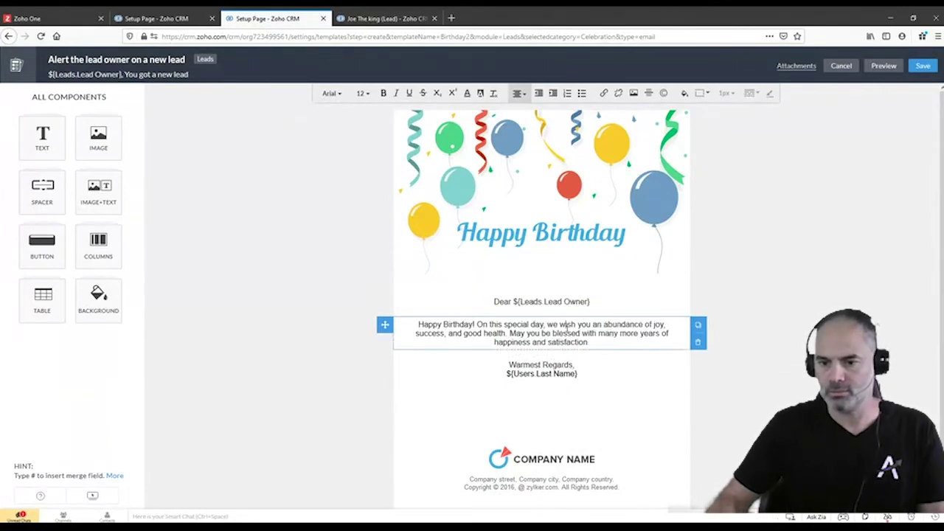
{"action": "triple_click", "coordinate": [573, 325]}
{"action": "type", "text": "Y"}
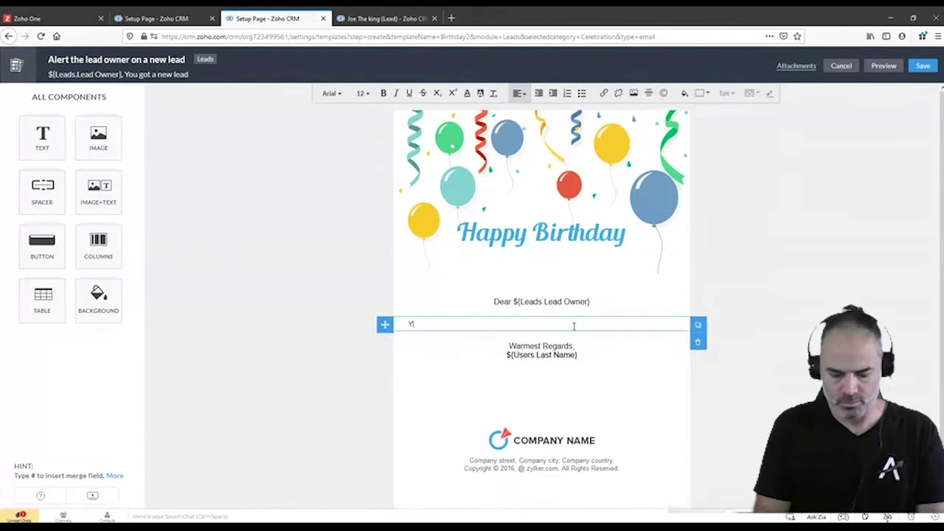
{"action": "type", "text": "ou got a new lead"}
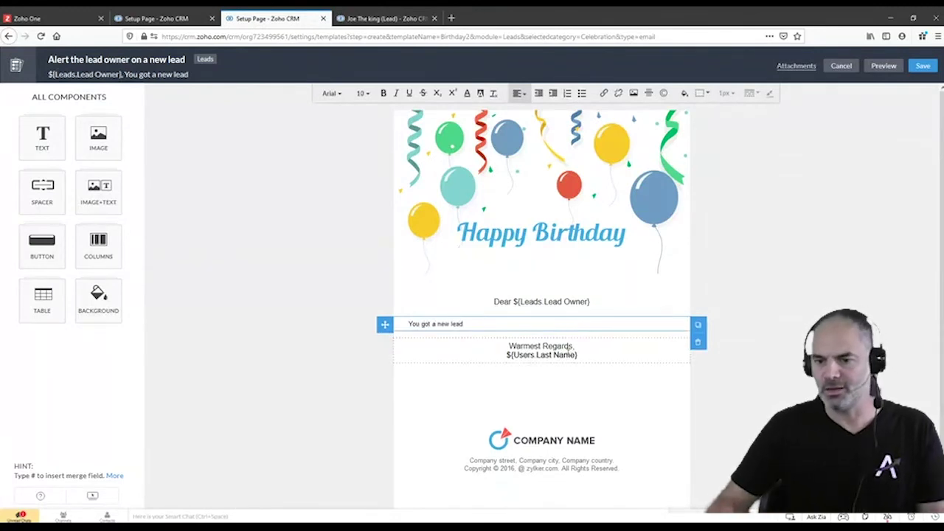
{"action": "left_click", "coordinate": [565, 354]}
{"action": "triple_click", "coordinate": [561, 355]}
{"action": "key", "text": "BackSpace"}
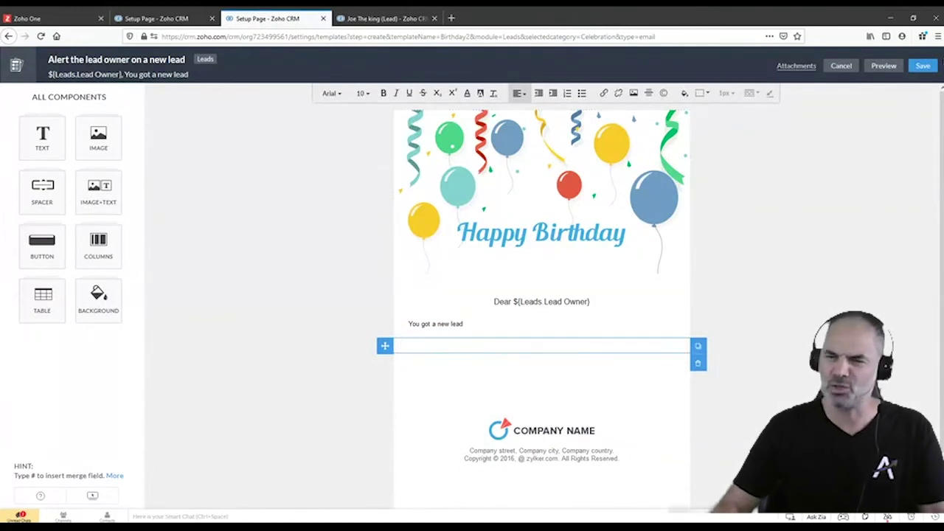
{"action": "left_click", "coordinate": [922, 65]}
{"action": "left_click", "coordinate": [499, 130]}
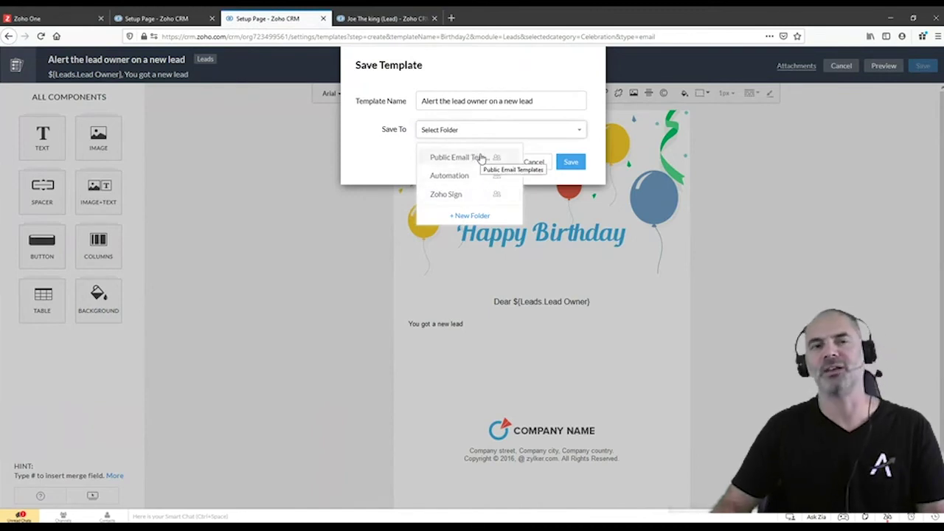
Save the template to Public Email Templates, select it for the notification, and associate it with the rule
{"action": "left_click", "coordinate": [479, 157]}
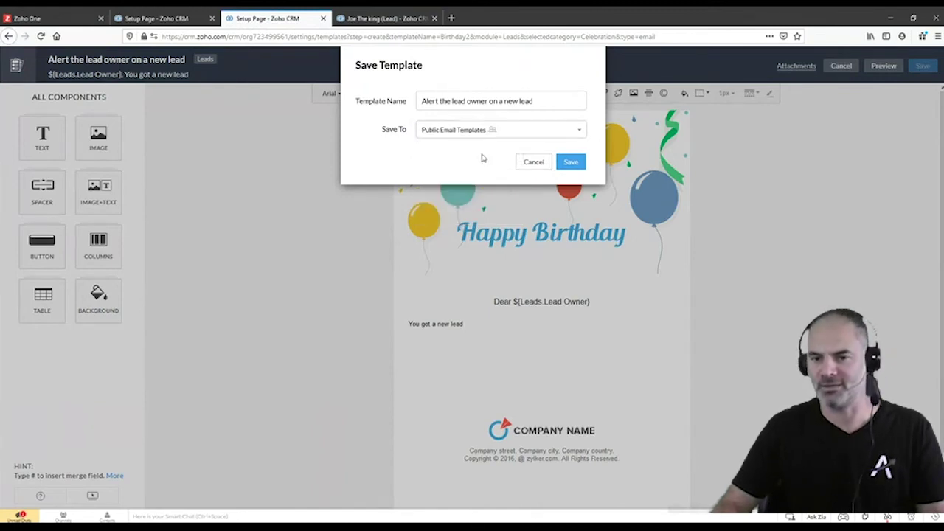
{"action": "left_click", "coordinate": [571, 162]}
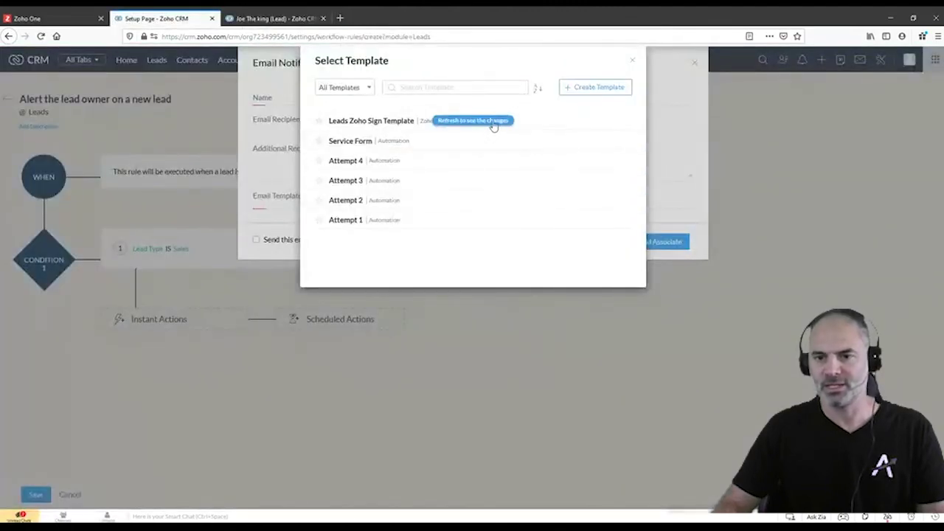
{"action": "left_click", "coordinate": [492, 122]}
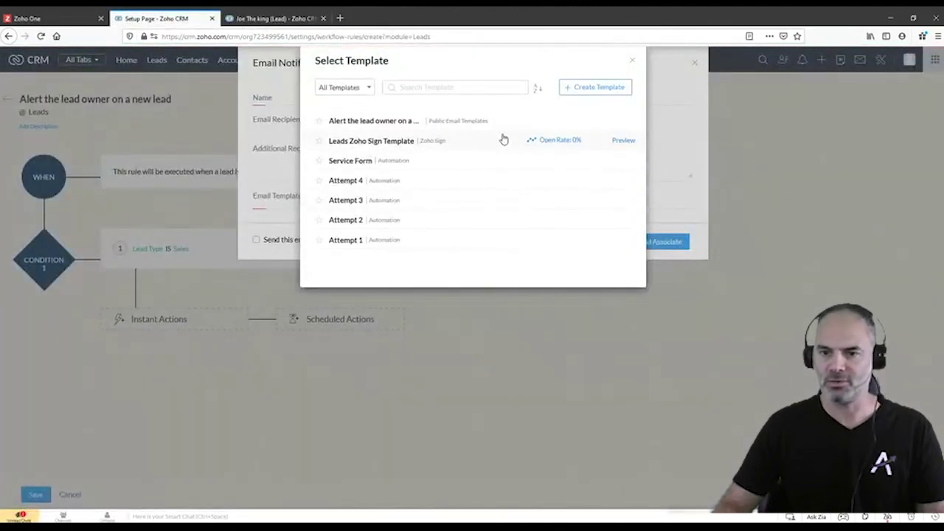
{"action": "left_click", "coordinate": [376, 122]}
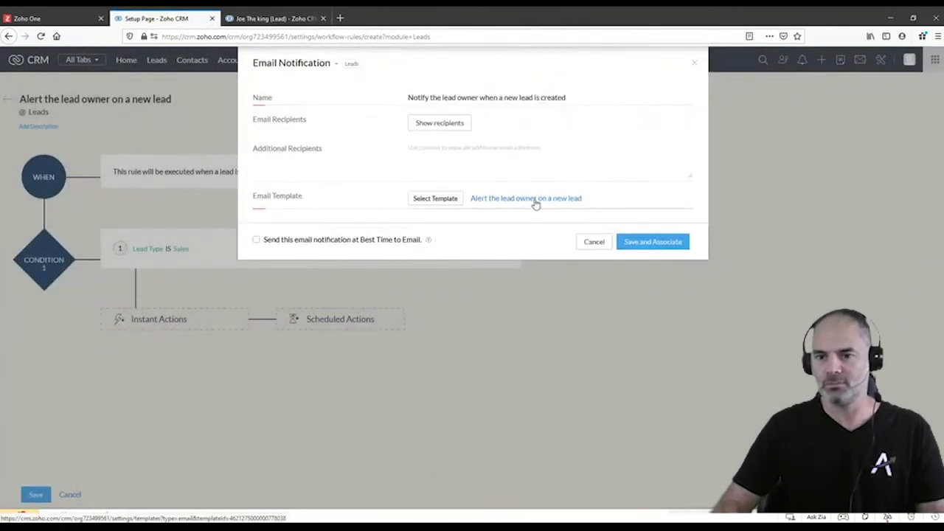
{"action": "left_click", "coordinate": [641, 244]}
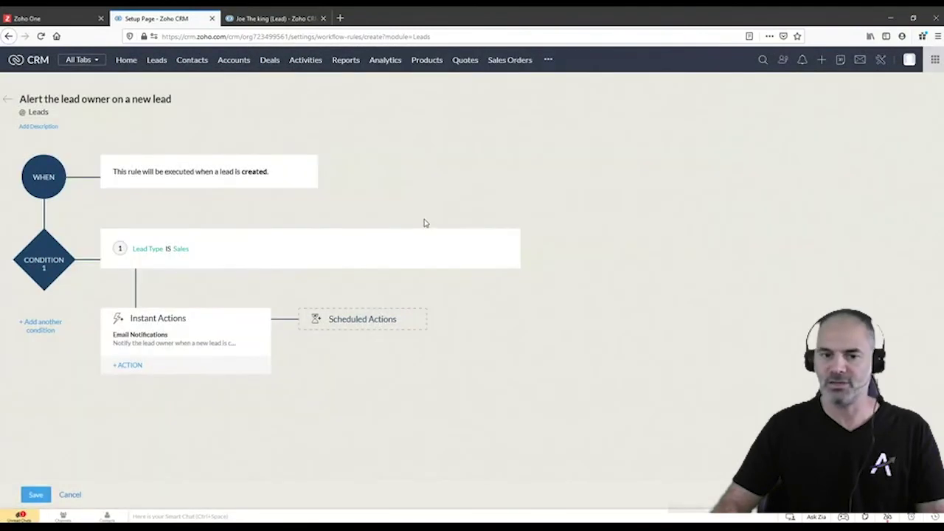
Save the 'Alert the lead owner on a new lead' workflow rule
{"action": "left_click", "coordinate": [35, 494]}
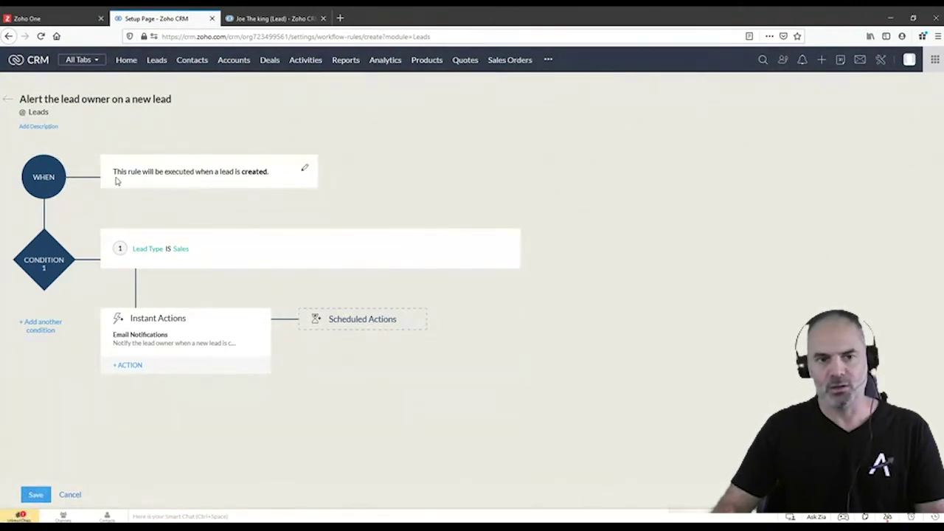
{"action": "left_click_drag", "start_coordinate": [120, 174], "coordinate": [265, 171]}
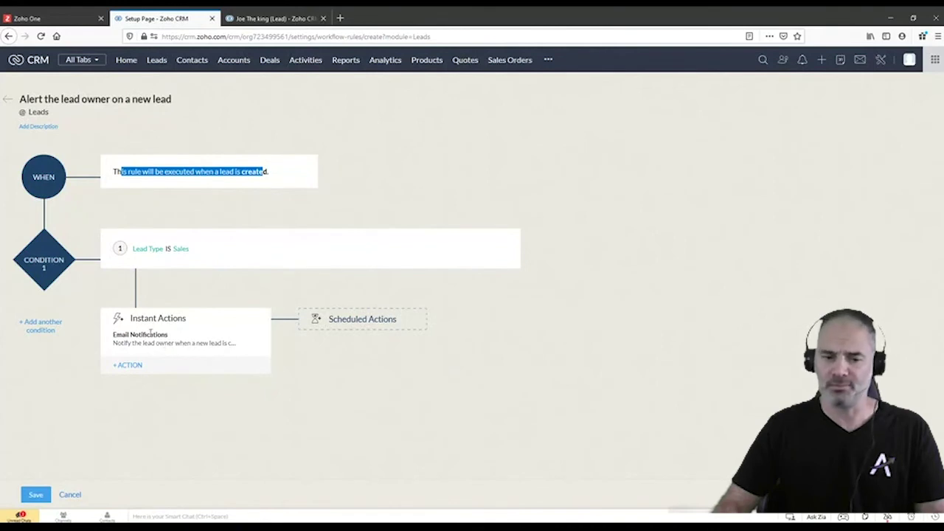
{"action": "left_click", "coordinate": [39, 496]}
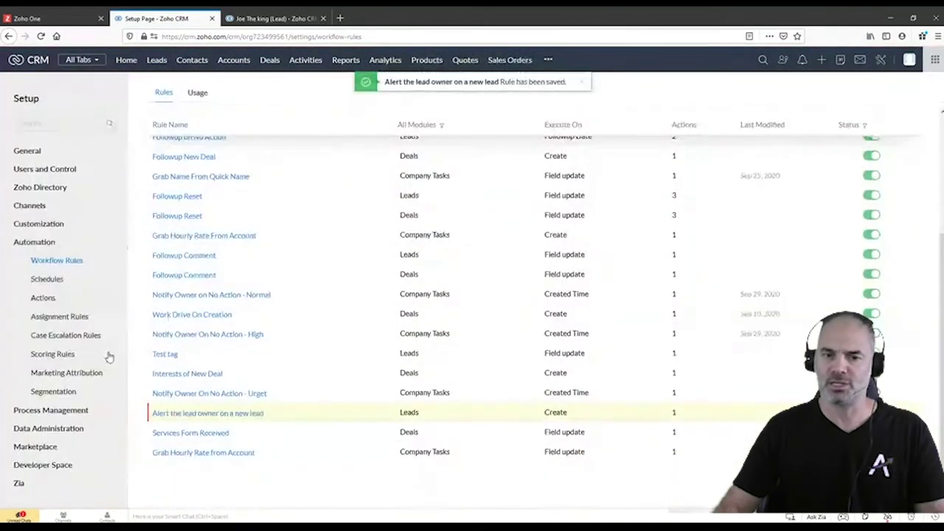
From the lead record tab, open a new Lead quick-create form
{"action": "left_click", "coordinate": [273, 18]}
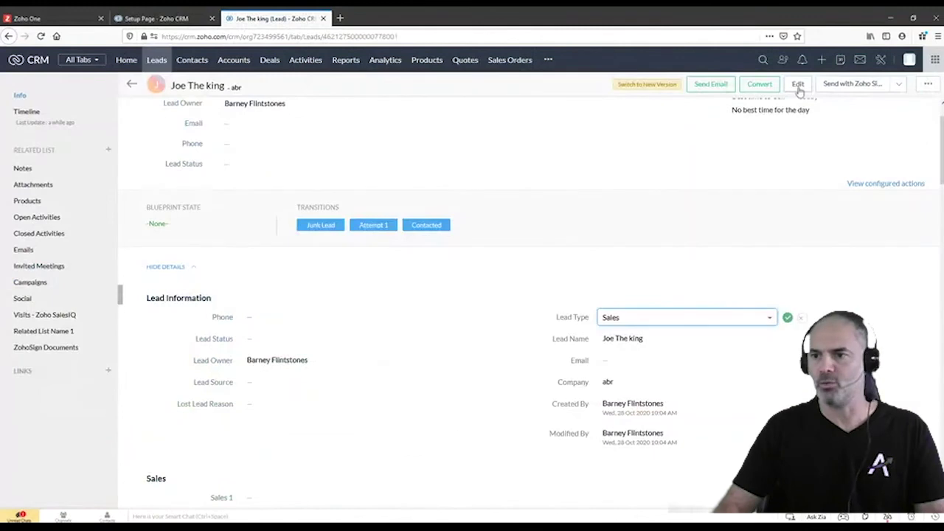
{"action": "left_click", "coordinate": [821, 59]}
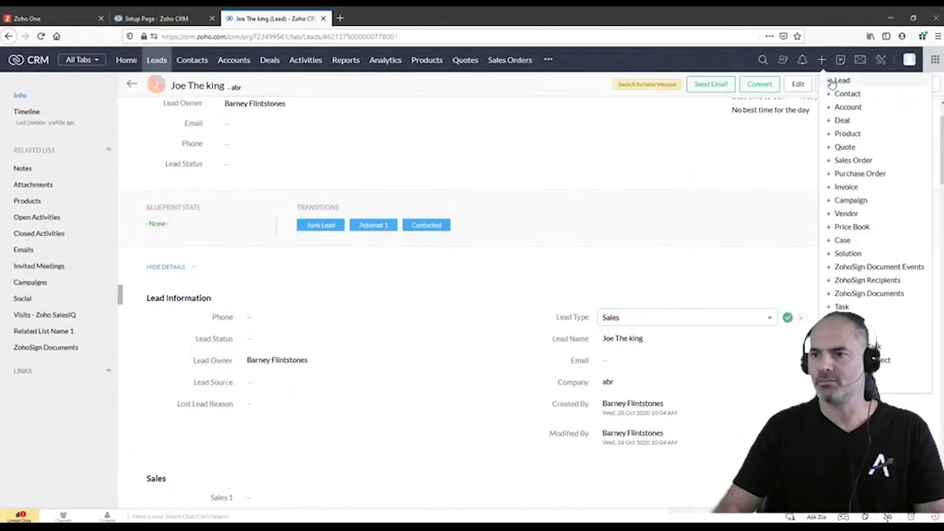
{"action": "left_click", "coordinate": [839, 80]}
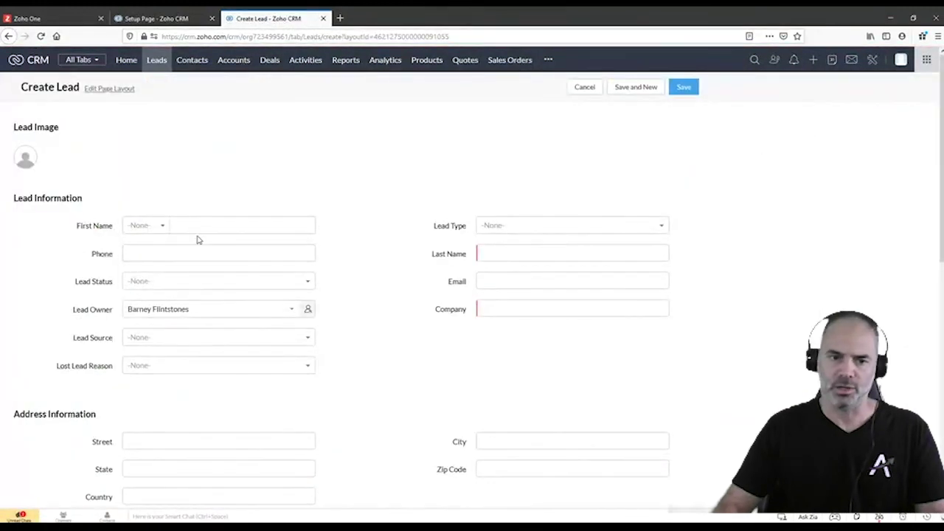
Fill in a sample first name, last name and company 'abr', then save the lead
{"action": "left_click", "coordinate": [214, 225]}
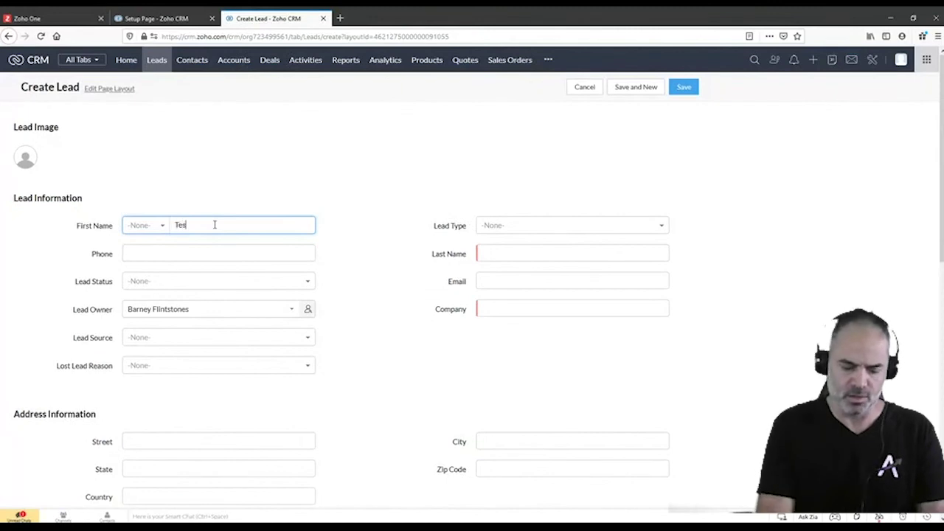
{"action": "key", "text": "ctrl+a"}
{"action": "type", "text": "Jo"}
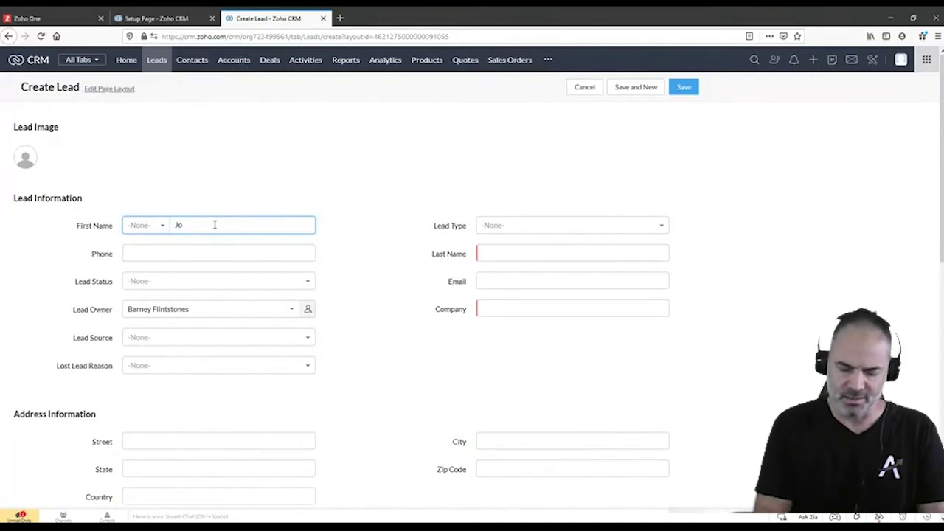
{"action": "type", "text": "e12"}
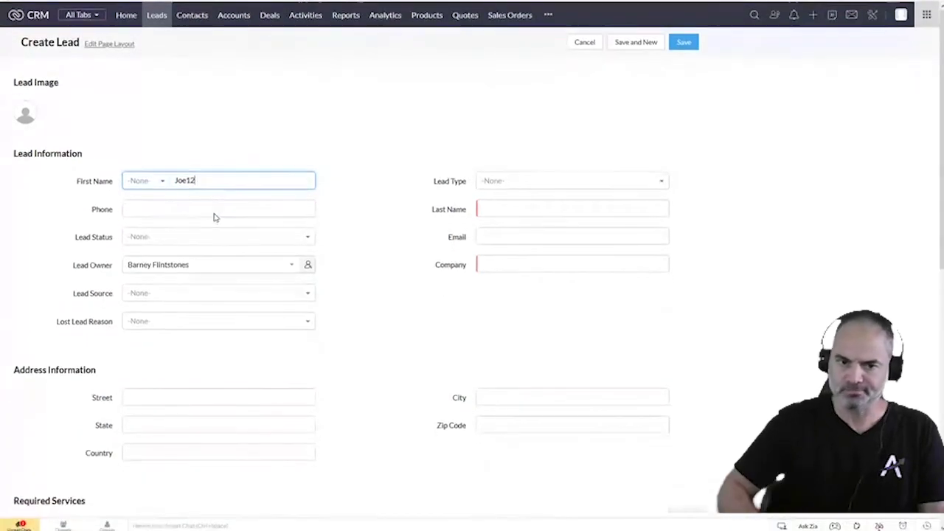
{"action": "key", "text": "Tab"}
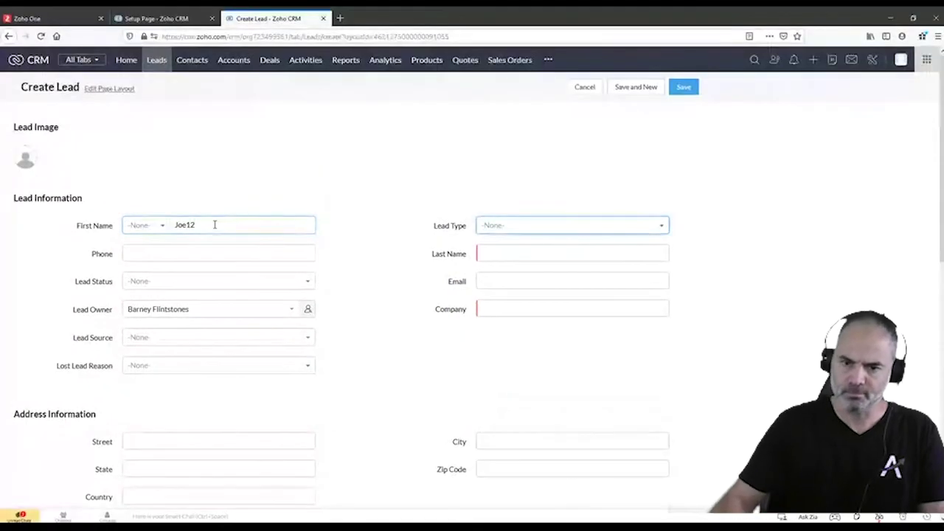
{"action": "left_click", "coordinate": [530, 254]}
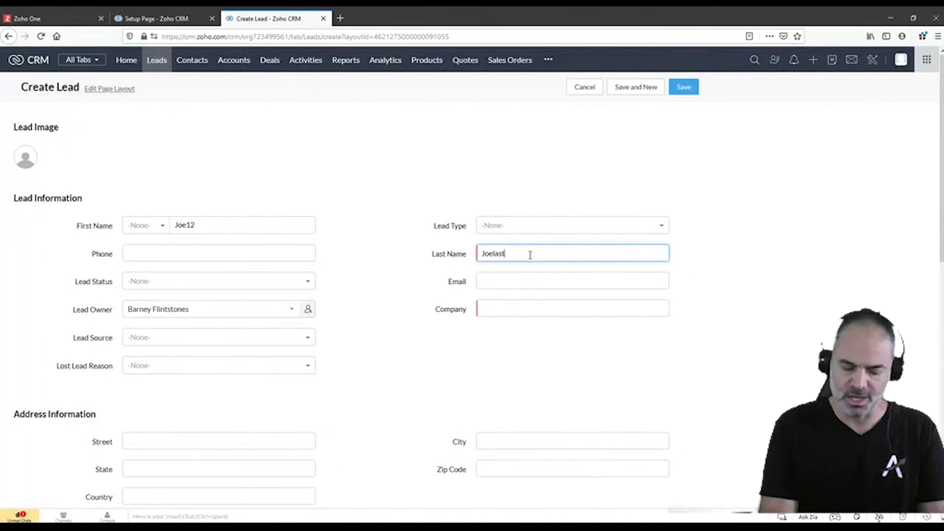
{"action": "left_click", "coordinate": [522, 307]}
{"action": "type", "text": "abr"}
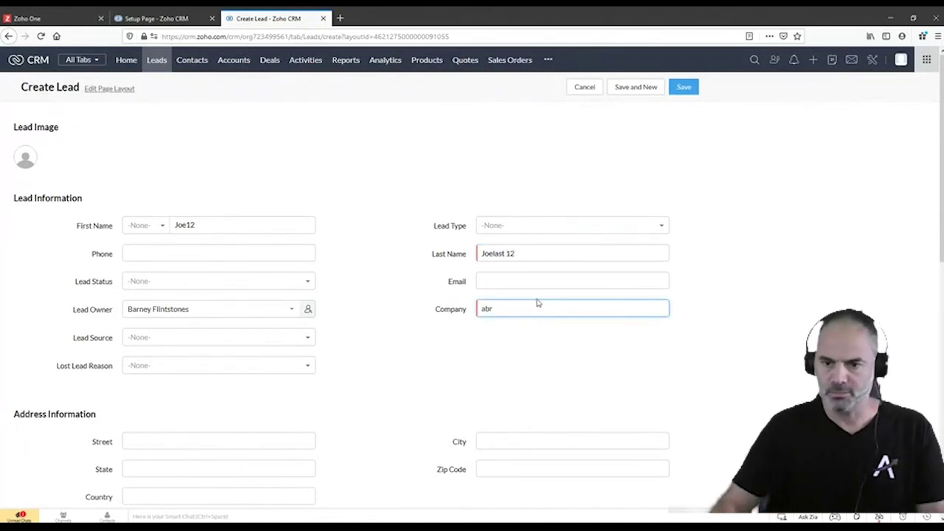
{"action": "left_click", "coordinate": [686, 88]}
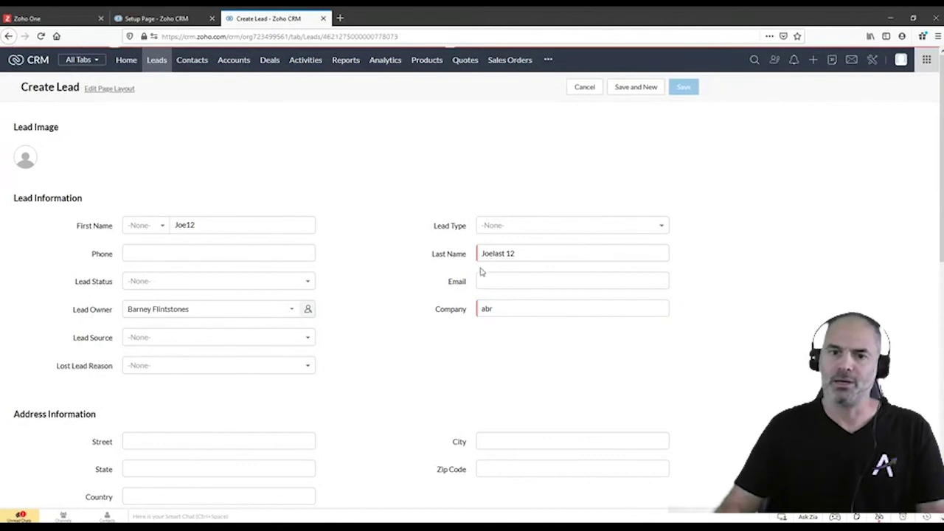